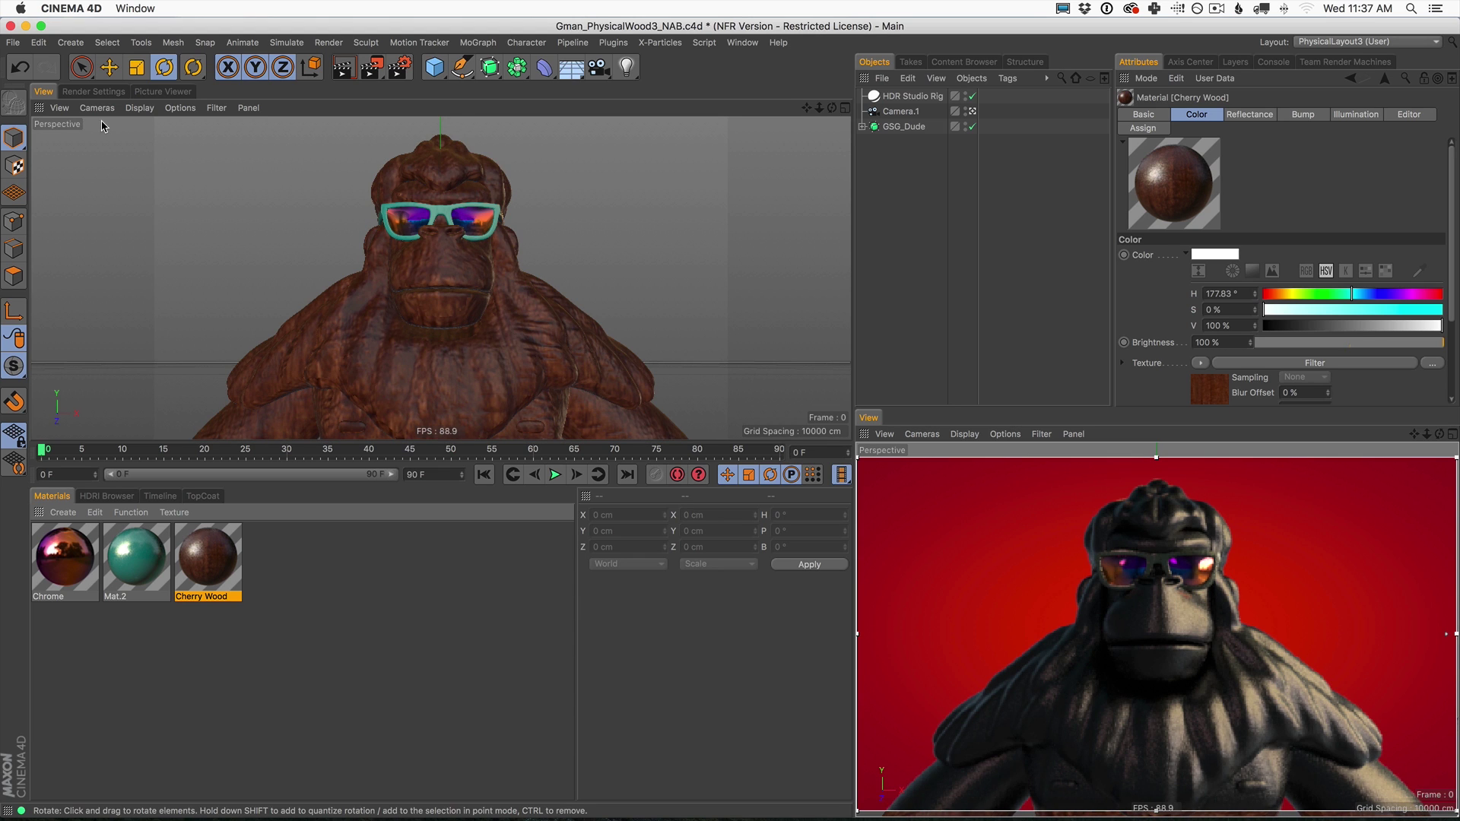
Show the Render Settings panel on the Physical renderer's Global Illumination page
left_click(83, 93)
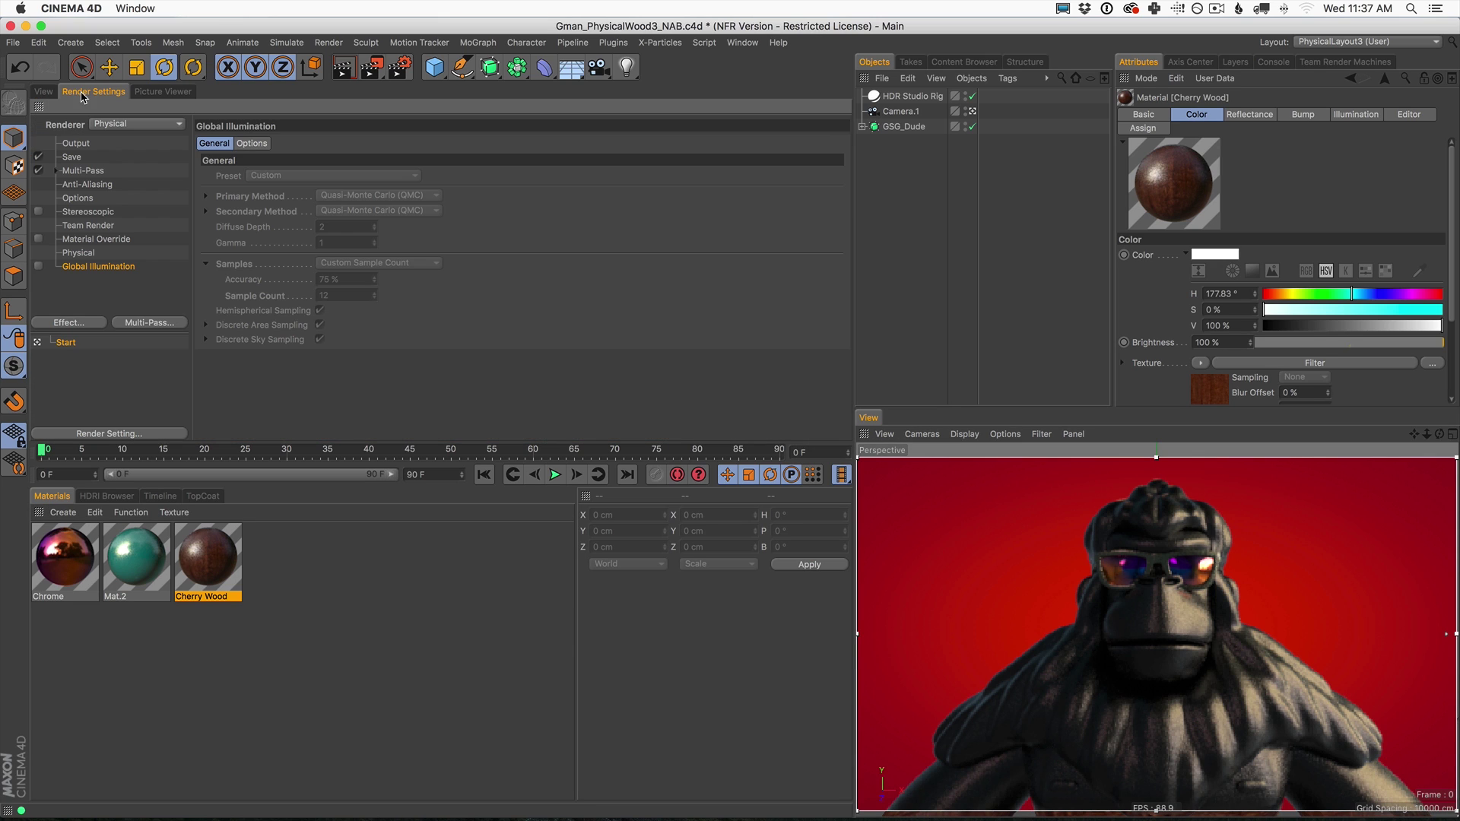
Enable Global Illumination (Quasi-Monte Carlo, 12 samples) and bring up the render options list
left_click(39, 266)
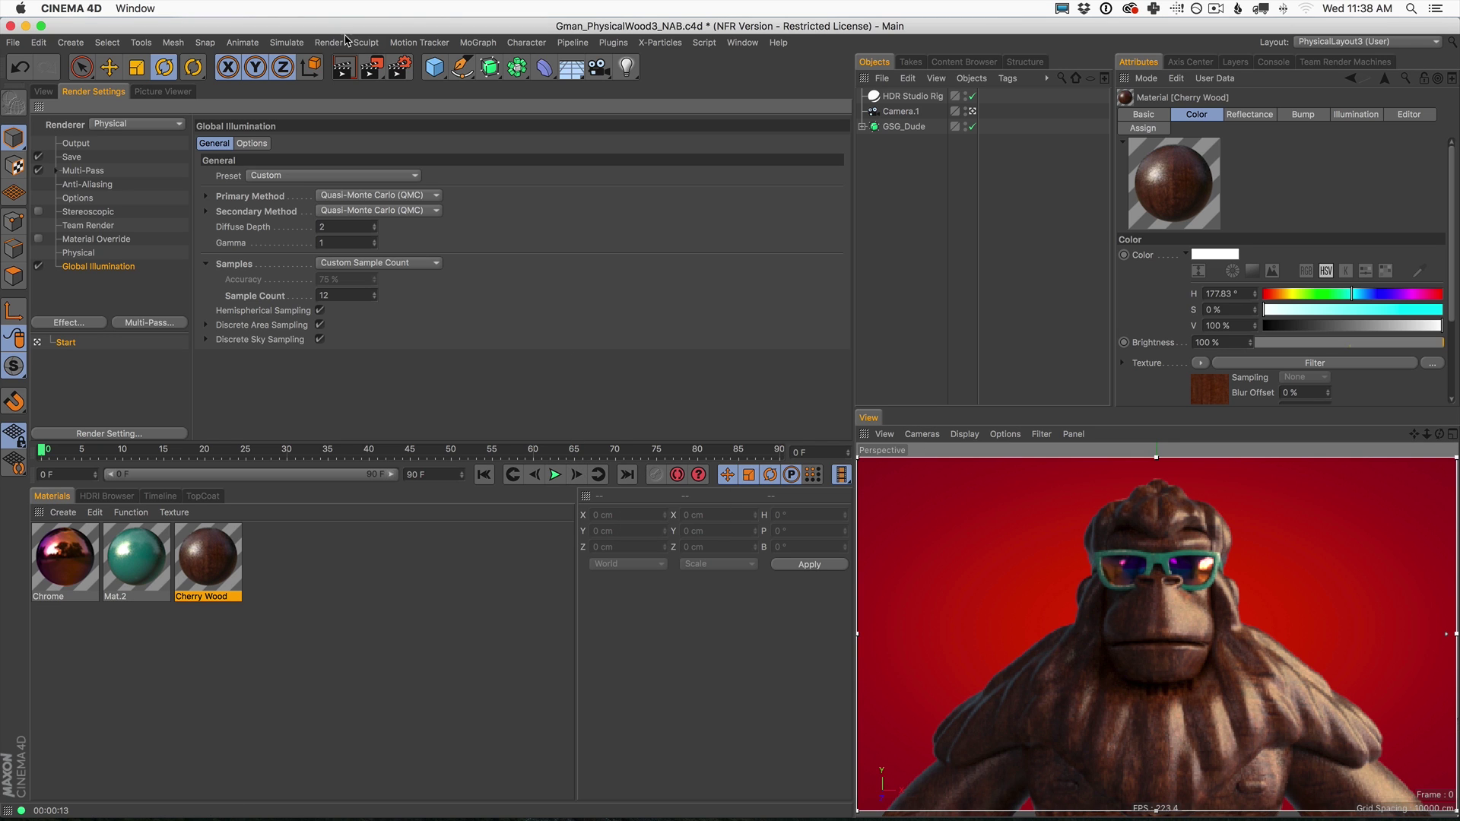
left_click(372, 67)
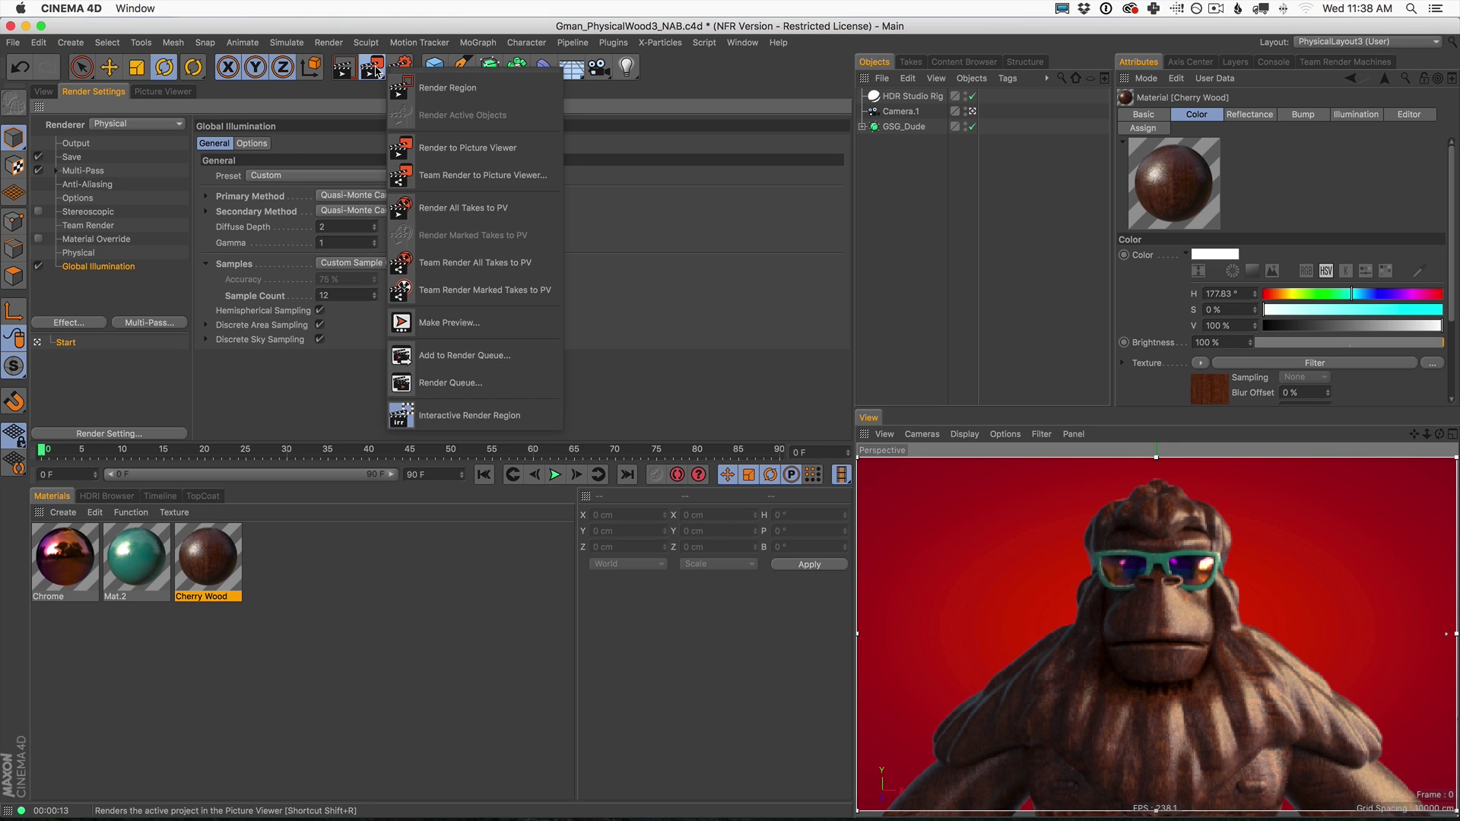
Turn off the Interactive Render Region and render the wood gorilla to the Picture Viewer
left_click(419, 426)
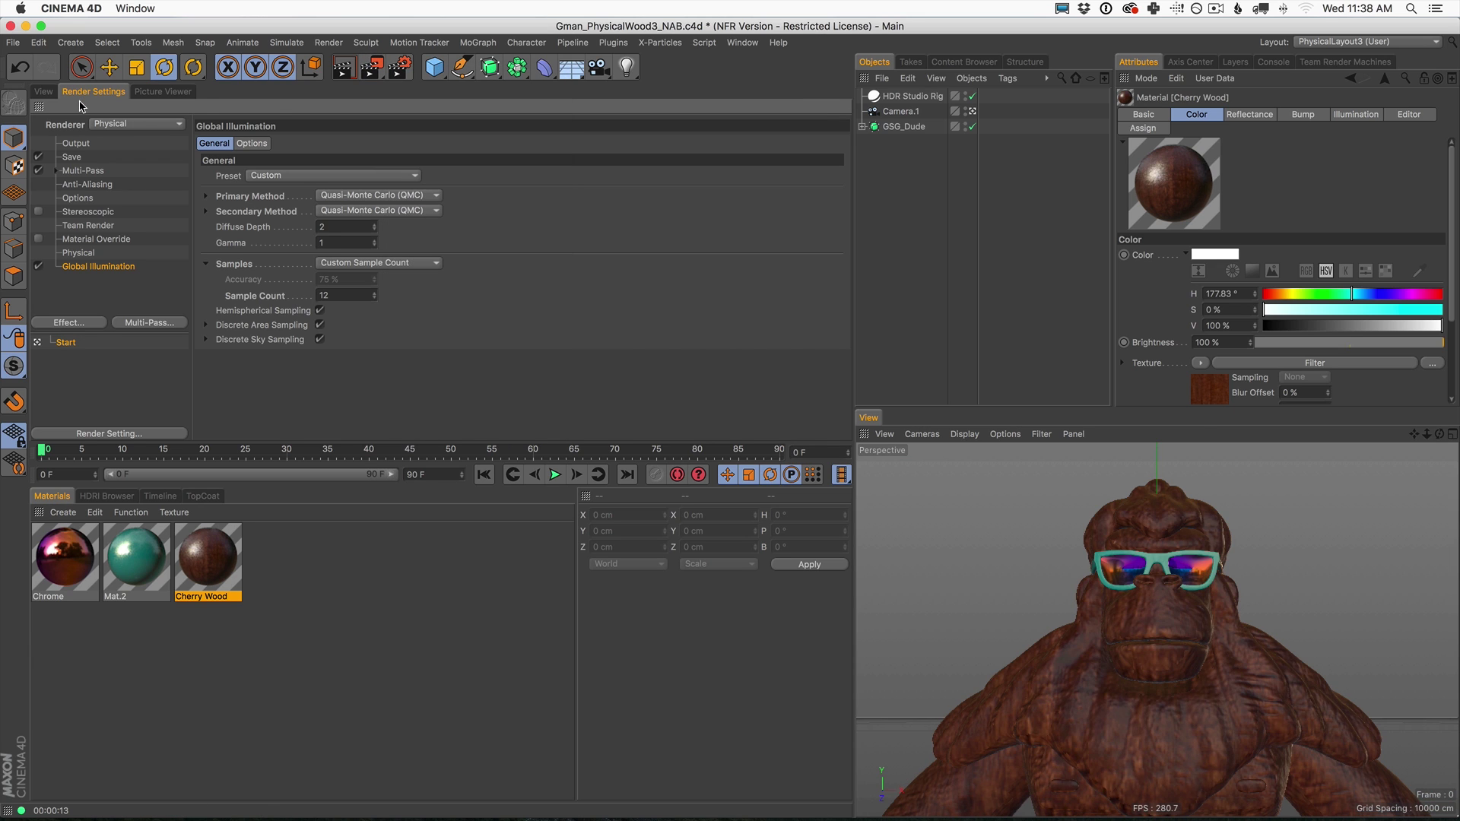
key("super+shift+r")
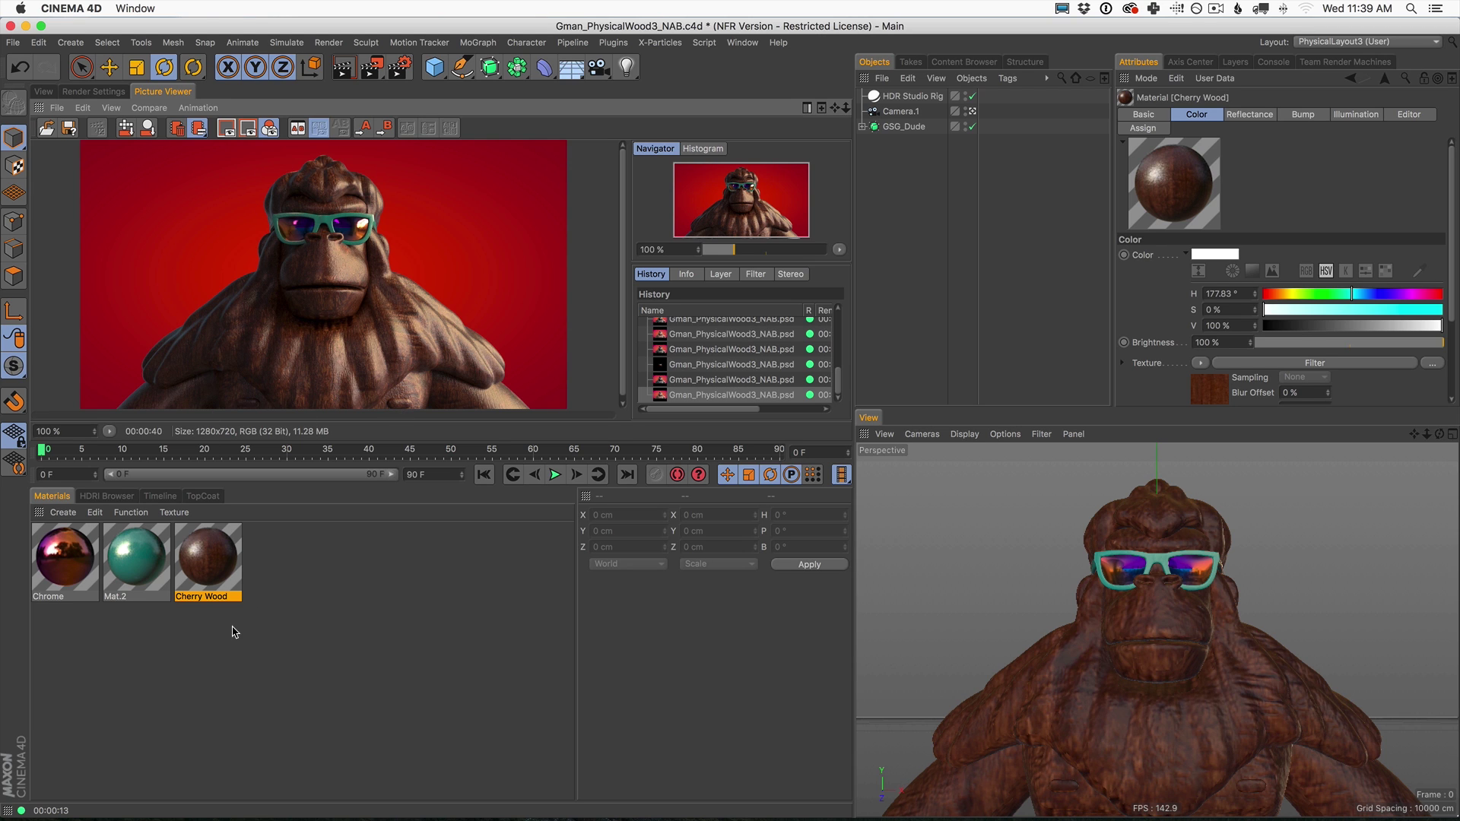
Open Cherry Wood in the Material Editor and review its Color and Reflectance pages
double_click(204, 581)
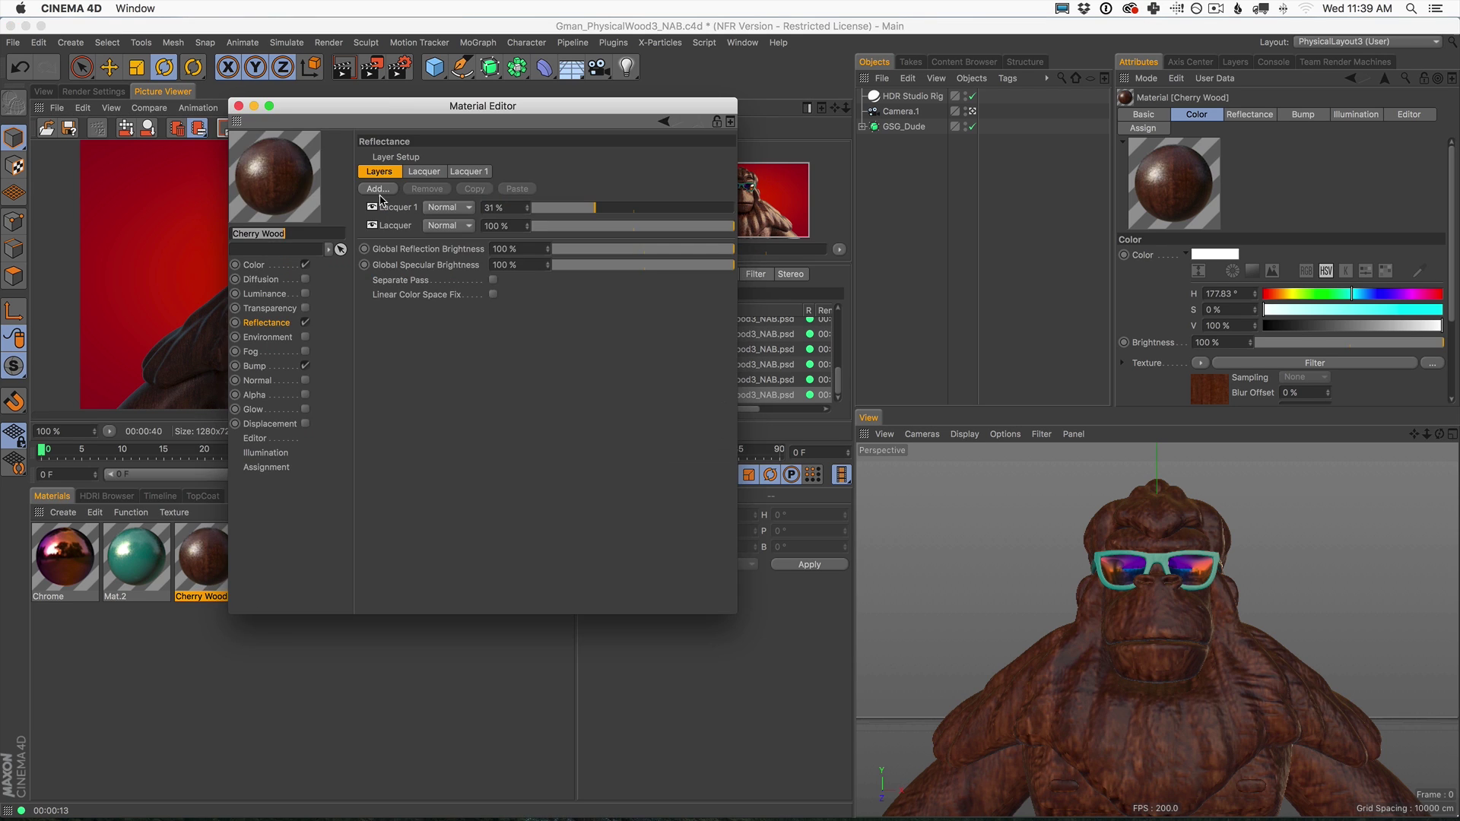
left_click_drag(387, 106, 687, 65)
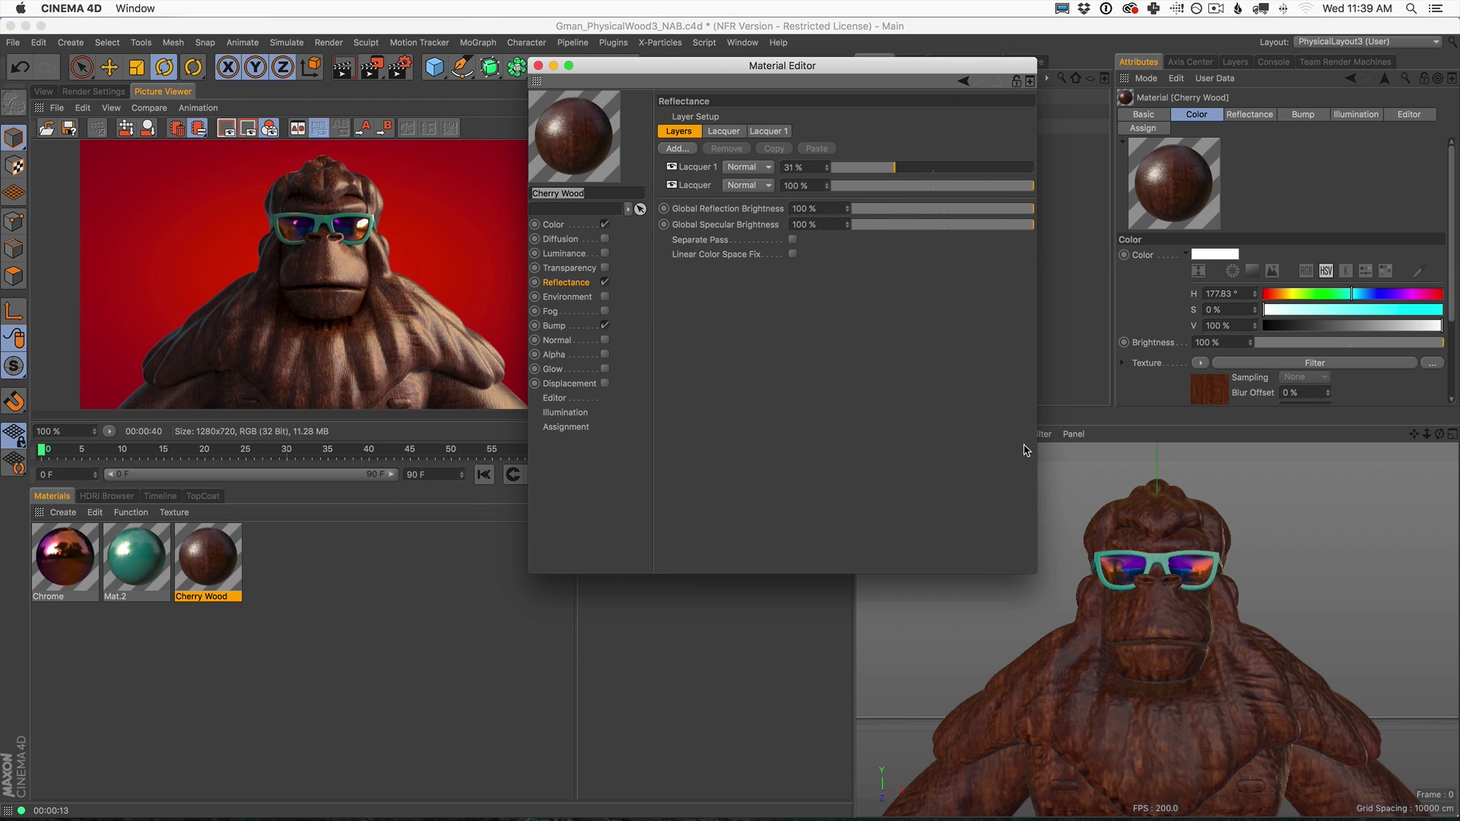
left_click_drag(1037, 568, 952, 635)
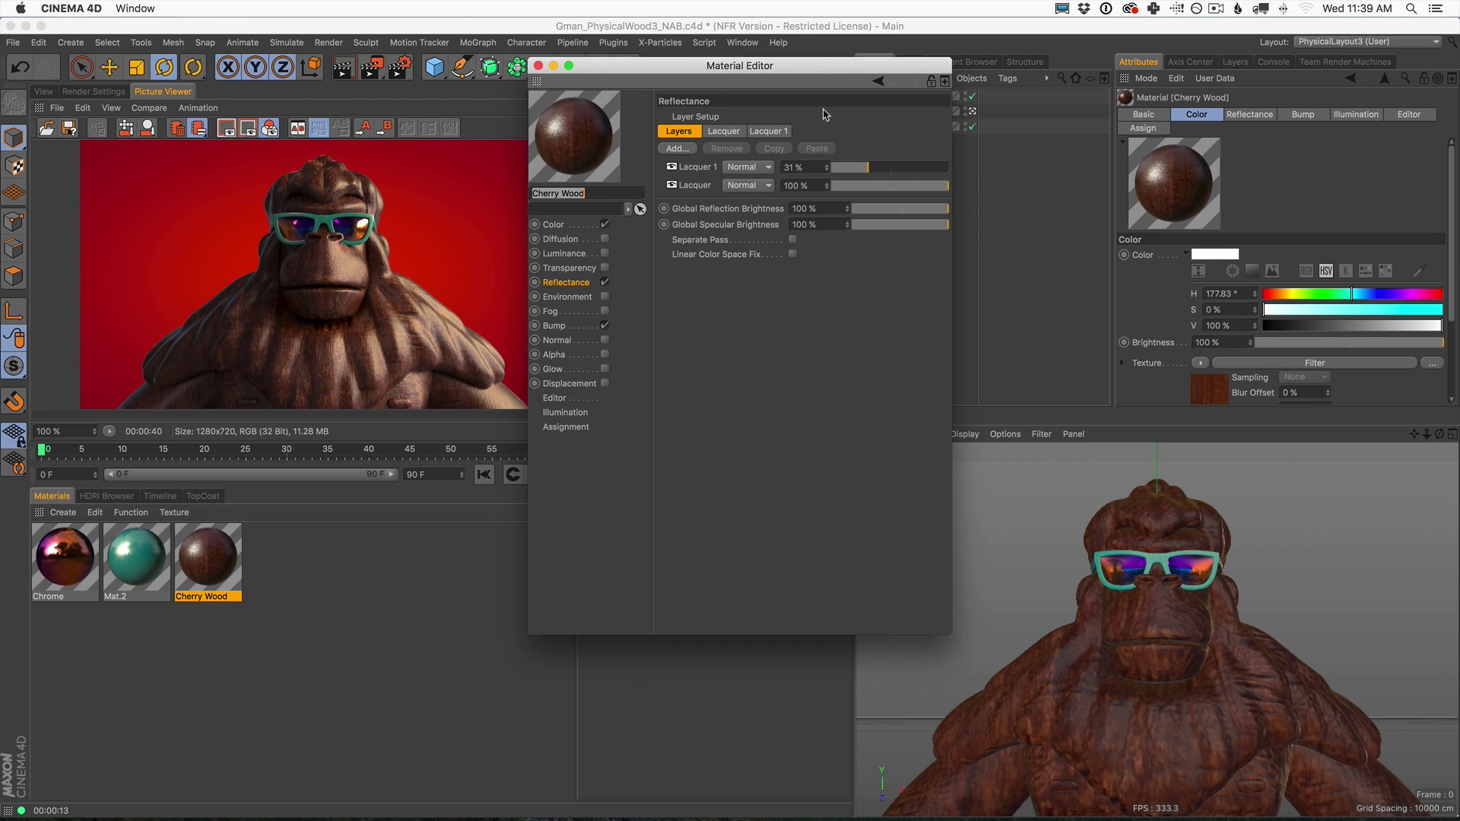
left_click_drag(788, 72, 821, 131)
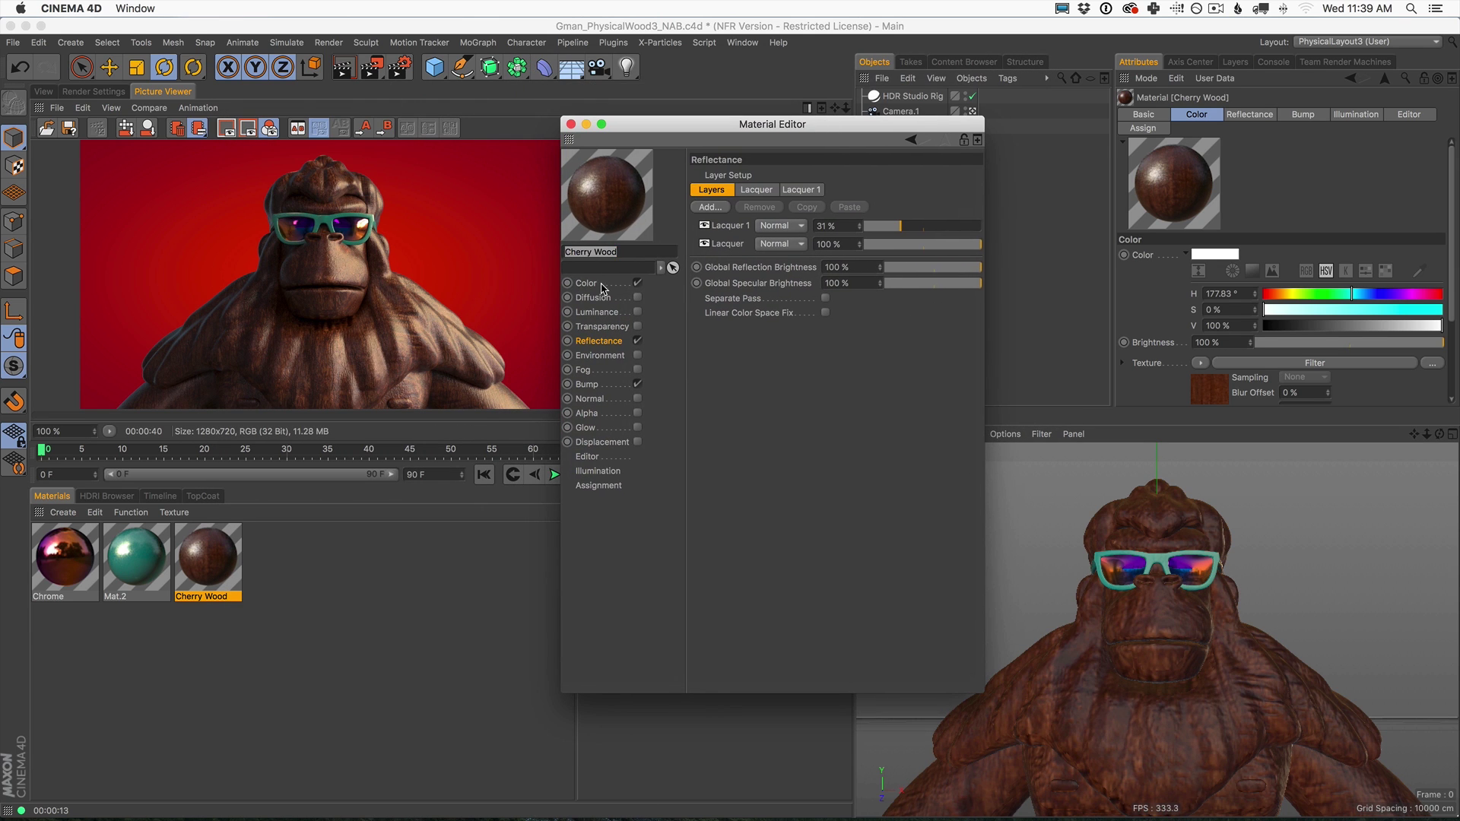
left_click(600, 287)
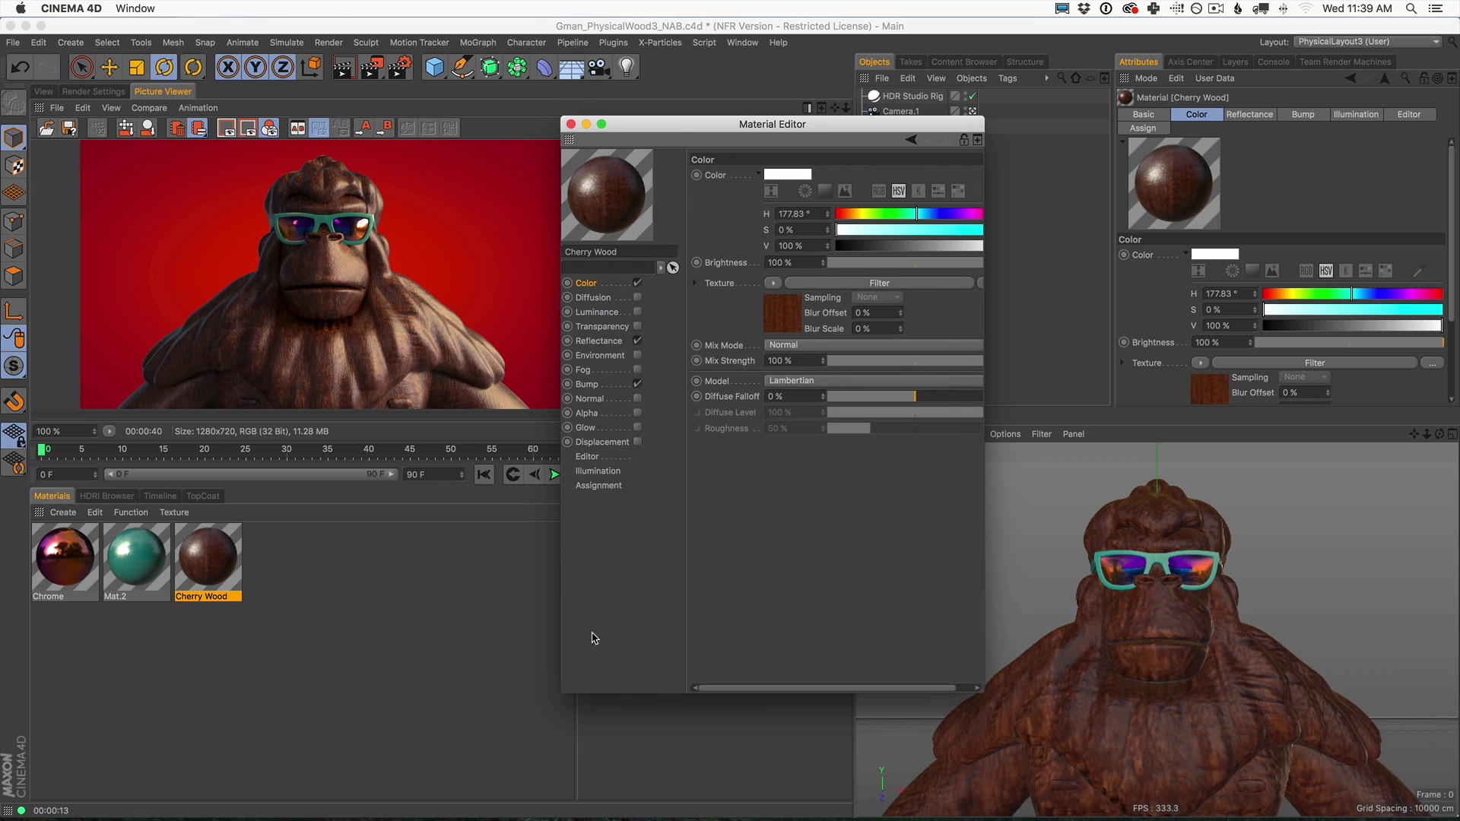
left_click(601, 342)
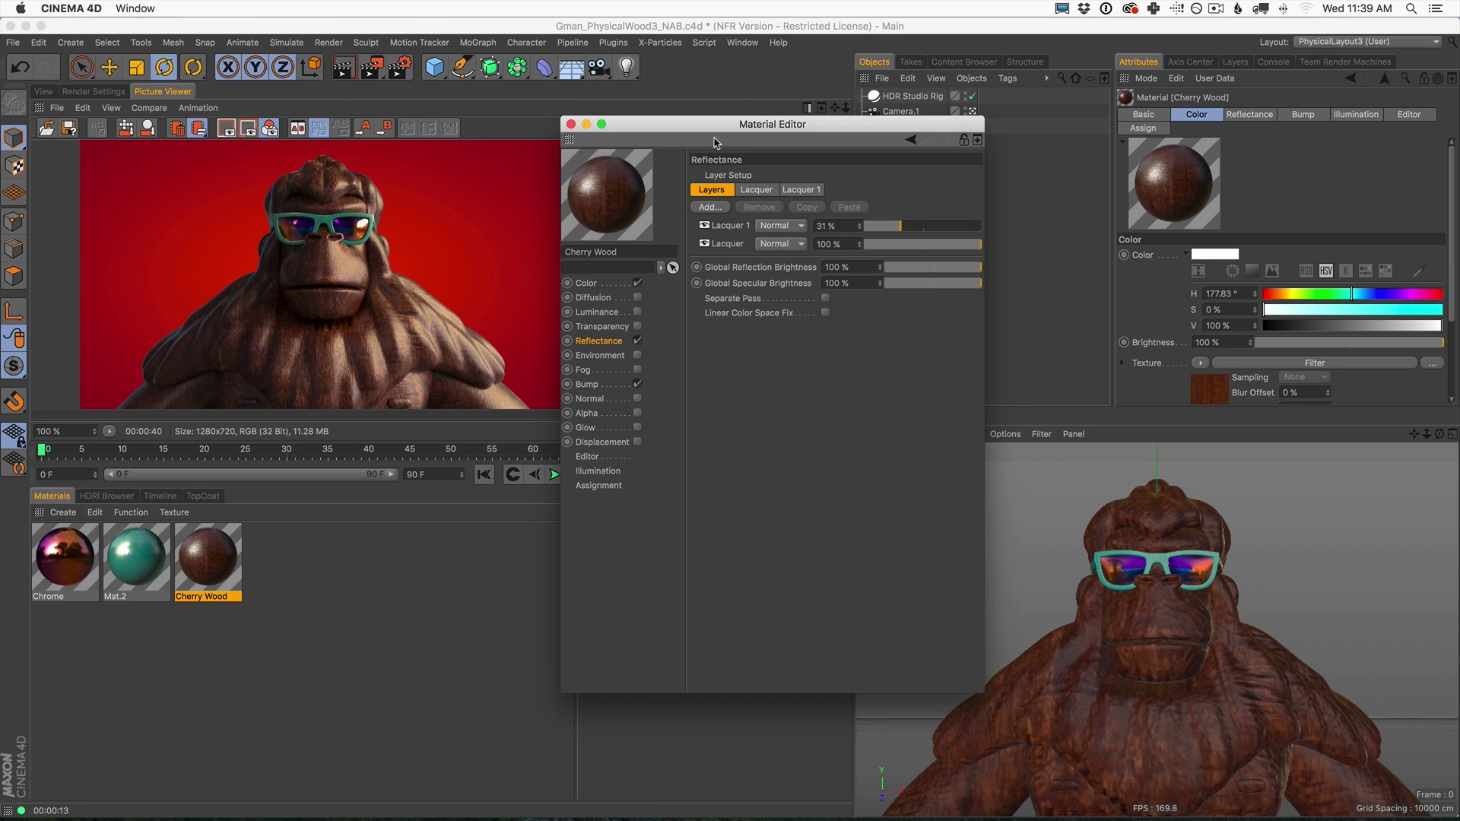
mouse_move(705, 130)
left_mouse_down()
mouse_move(738, 120)
mouse_move(703, 108)
left_mouse_up()
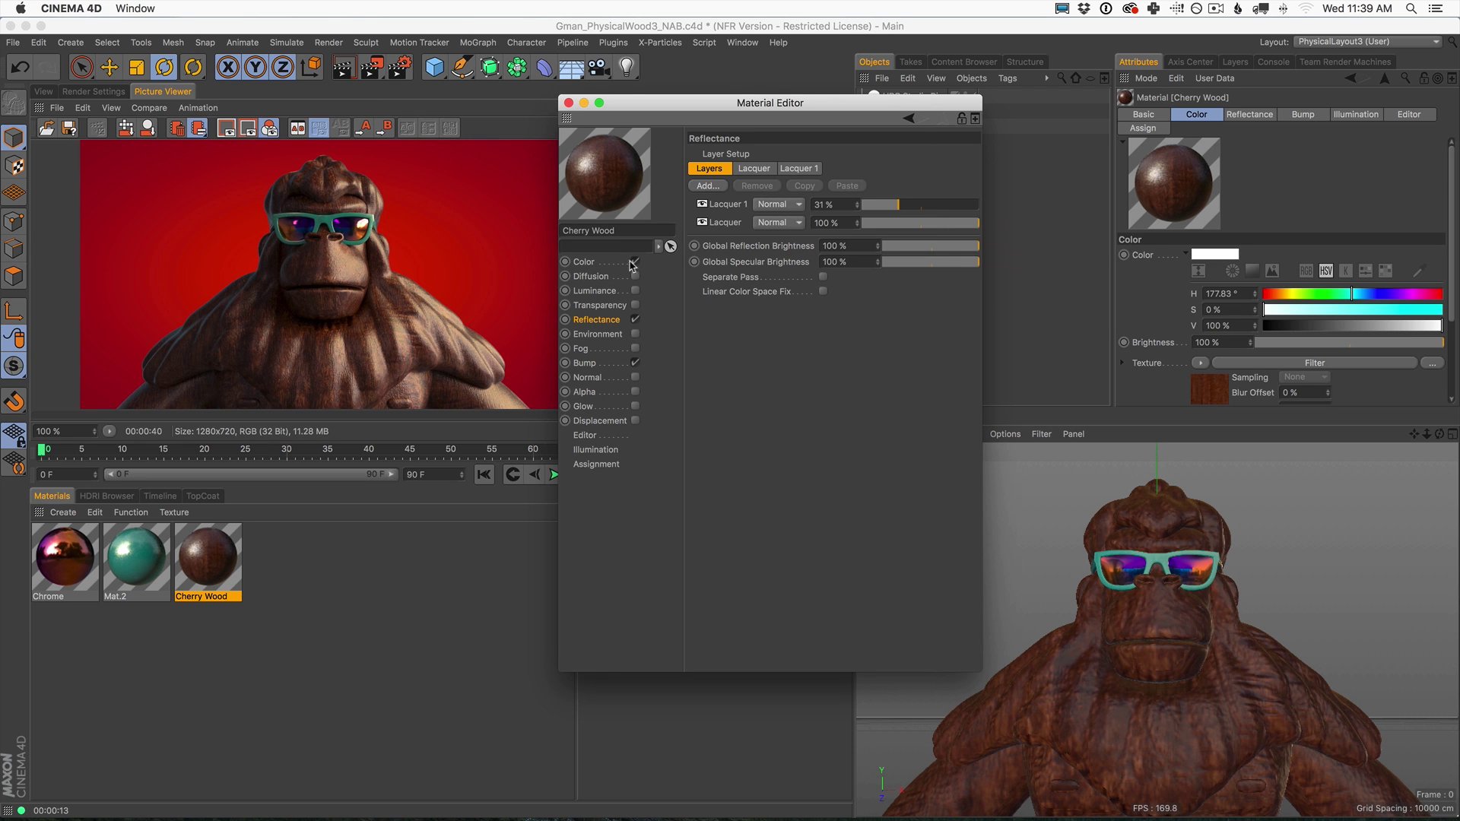
Switch off the Color channel on both Cherry Wood and Mat.2, then close the editor
left_click(635, 262)
left_click(137, 559)
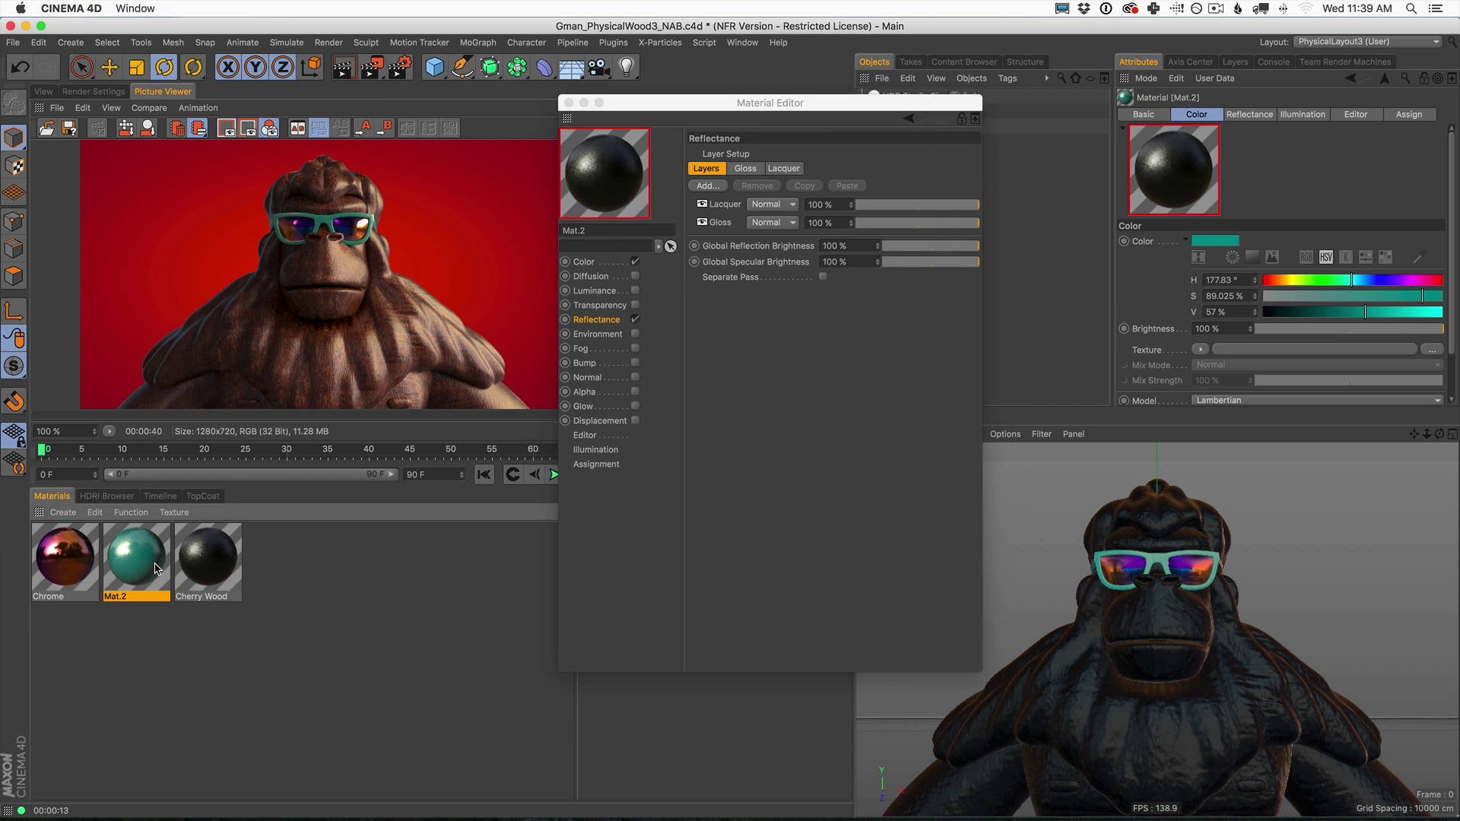
left_click(635, 261)
left_click_drag(634, 113, 624, 133)
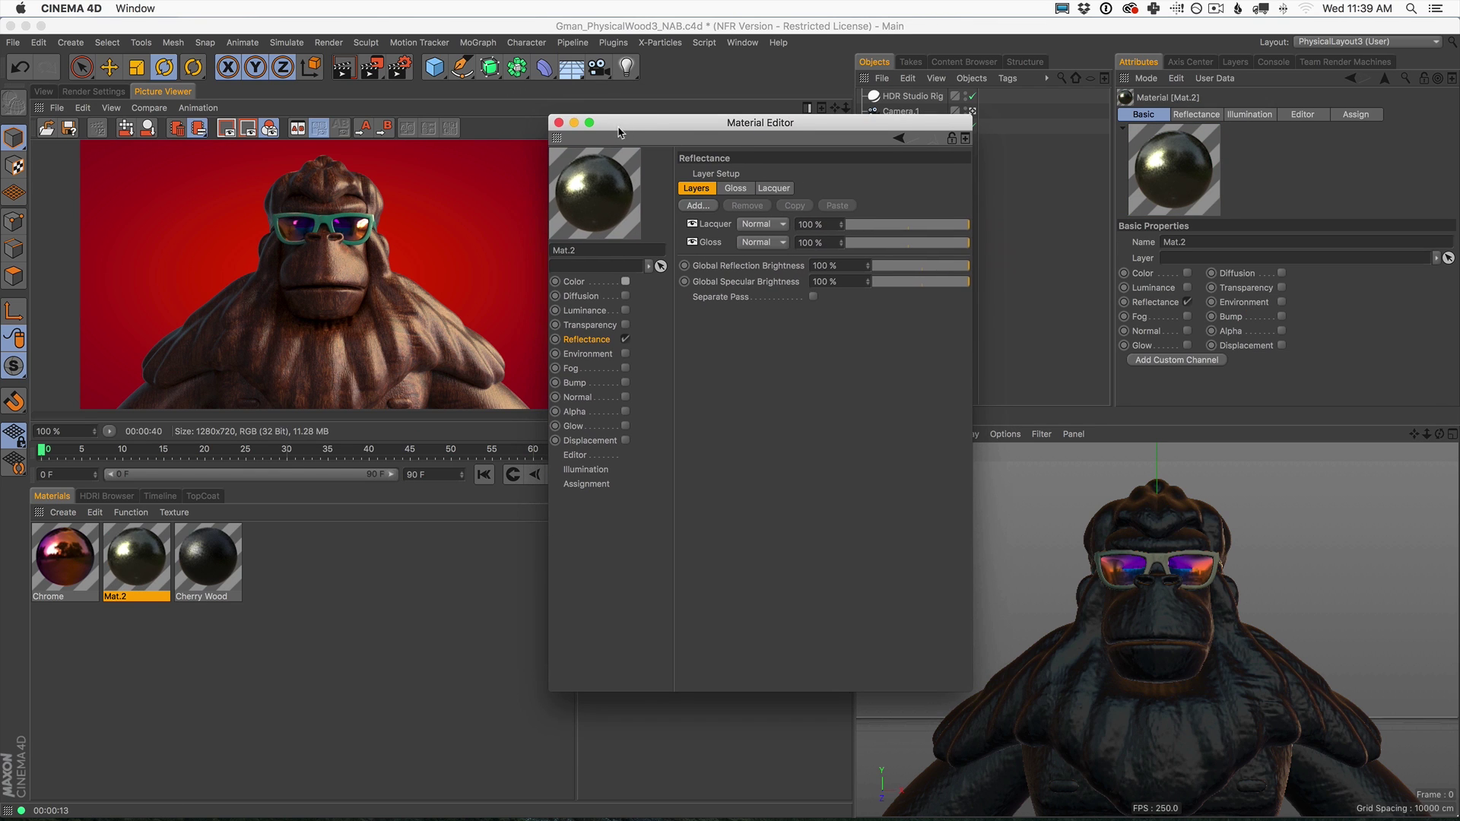
left_click(559, 122)
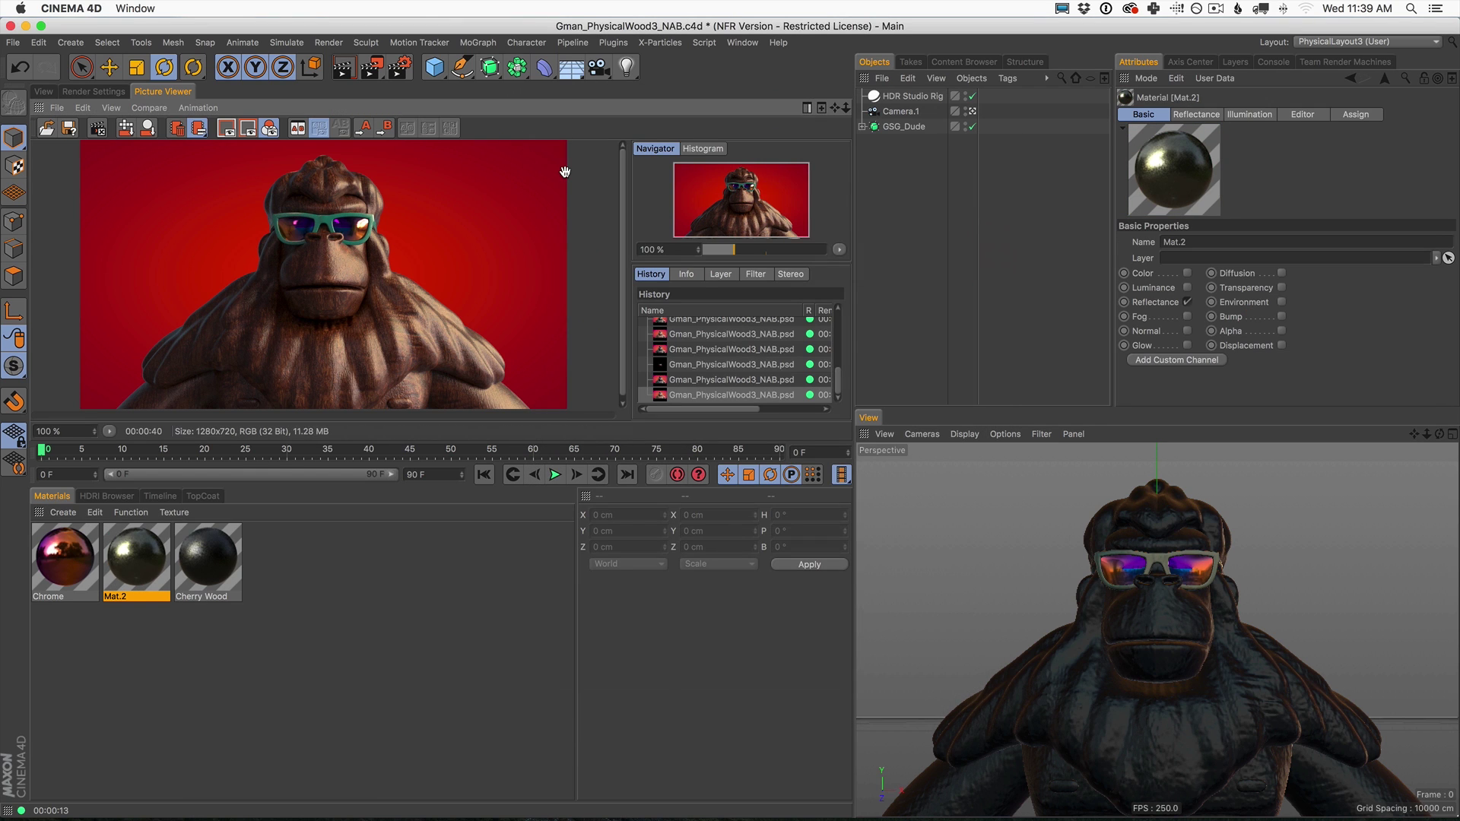
Render the dark gorilla to the Picture Viewer and compare it against the earlier wood render
key("shift+r")
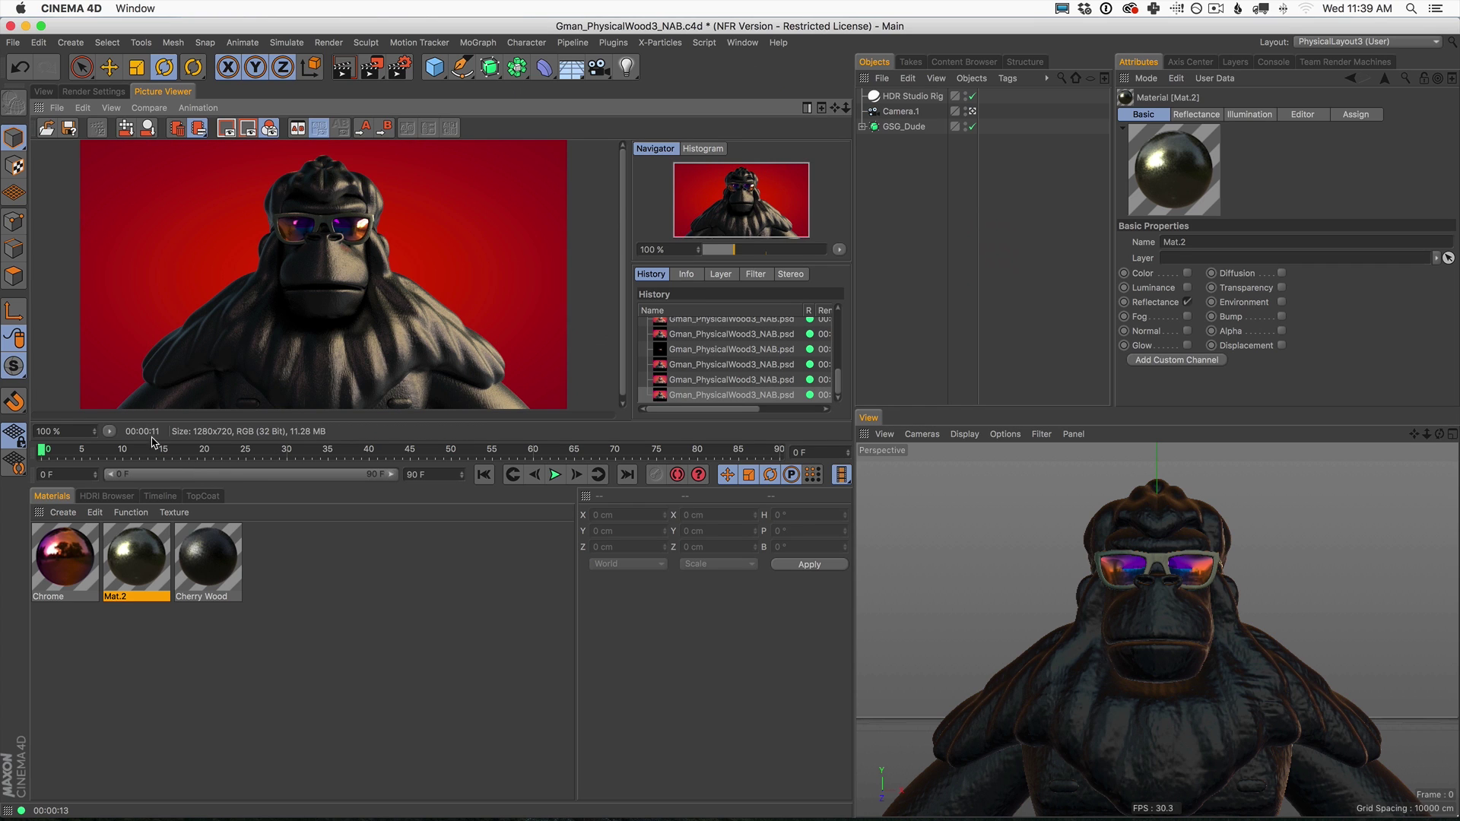
left_click(692, 381)
left_click(690, 394)
left_click(692, 381)
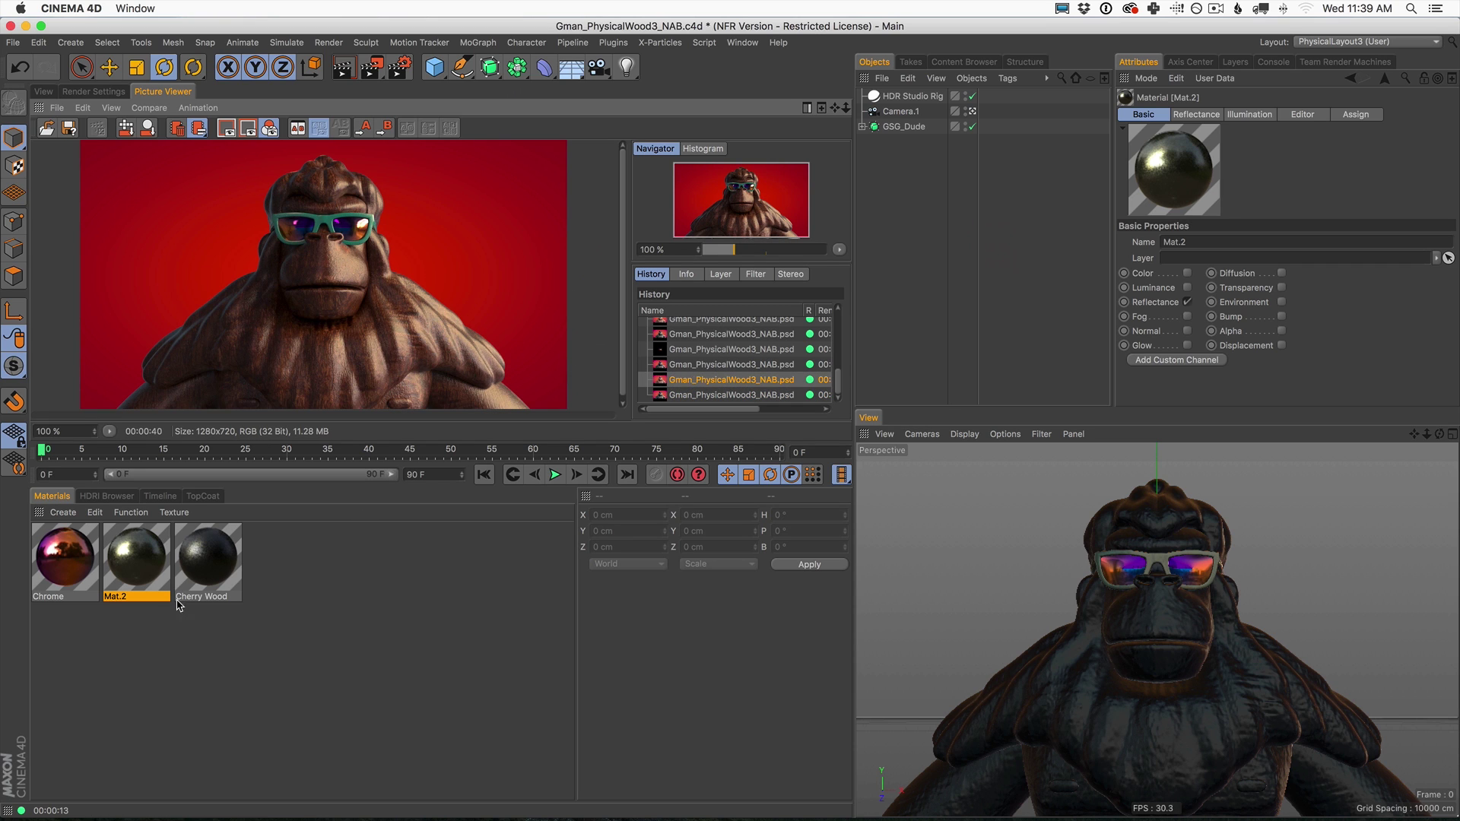
Inspect Mat.2's Color page, then reopen Cherry Wood's Color settings beside the Picture Viewer
double_click(124, 591)
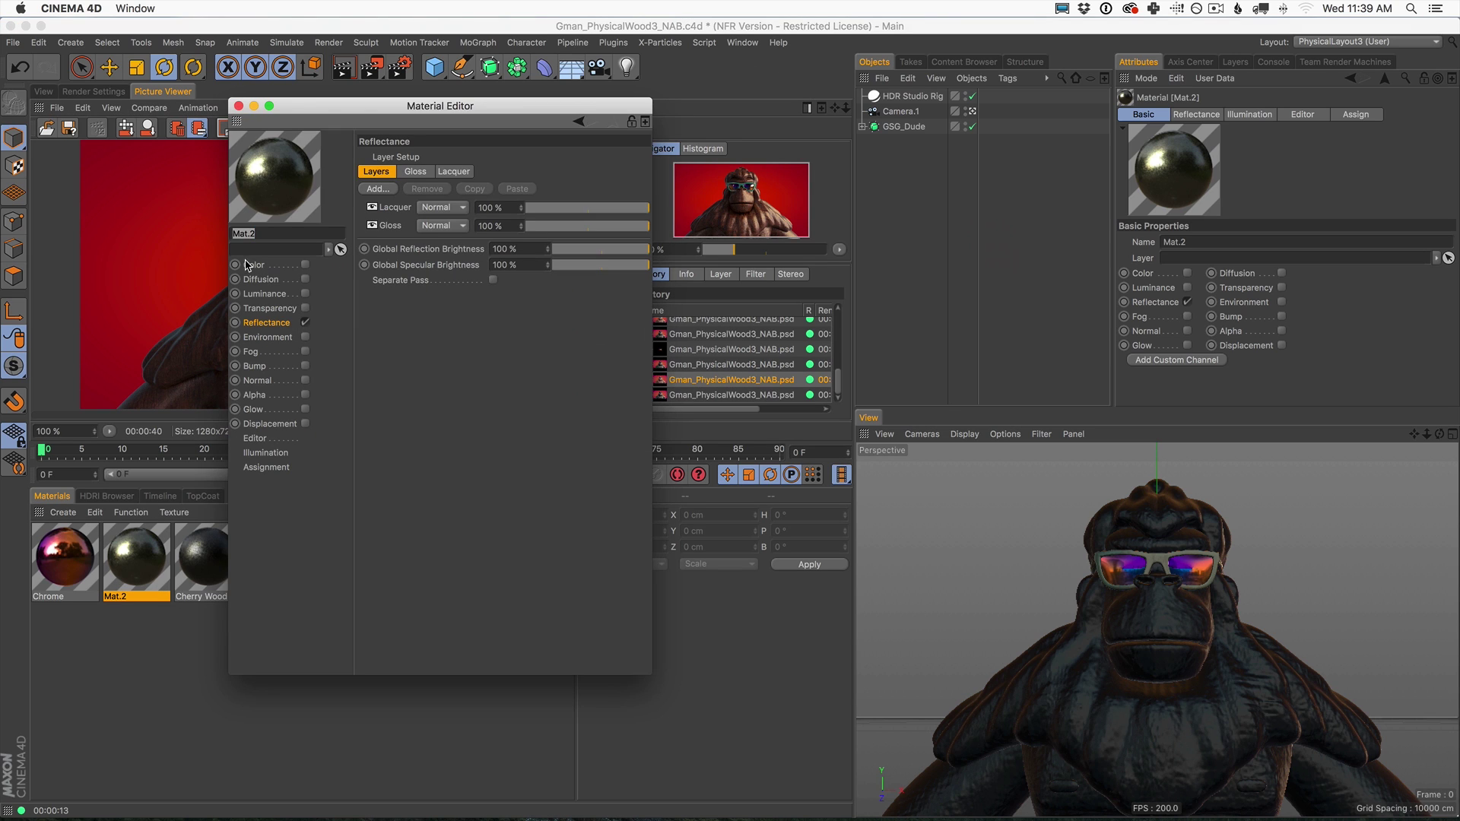
left_click(253, 265)
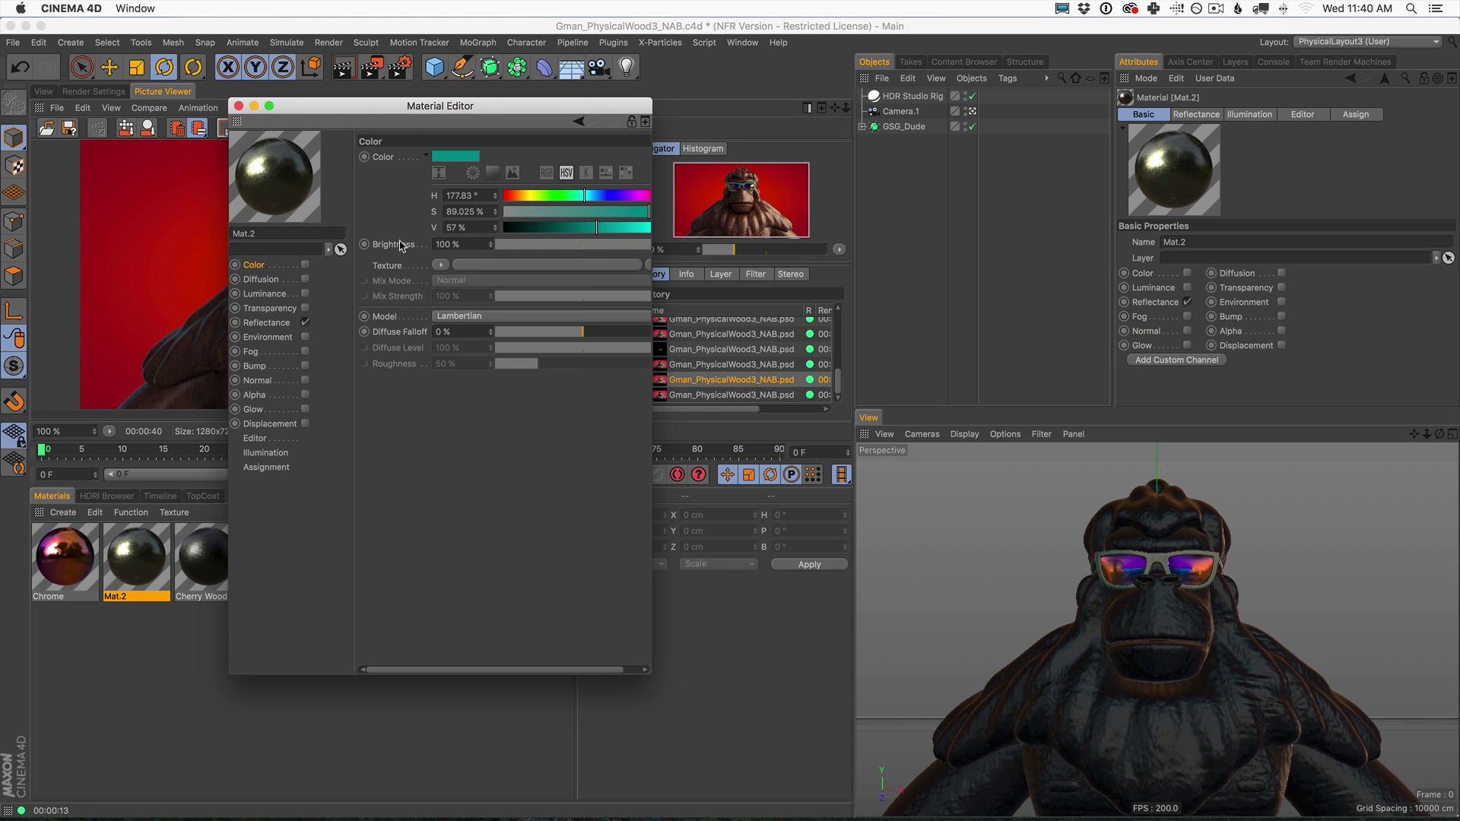
left_click(238, 106)
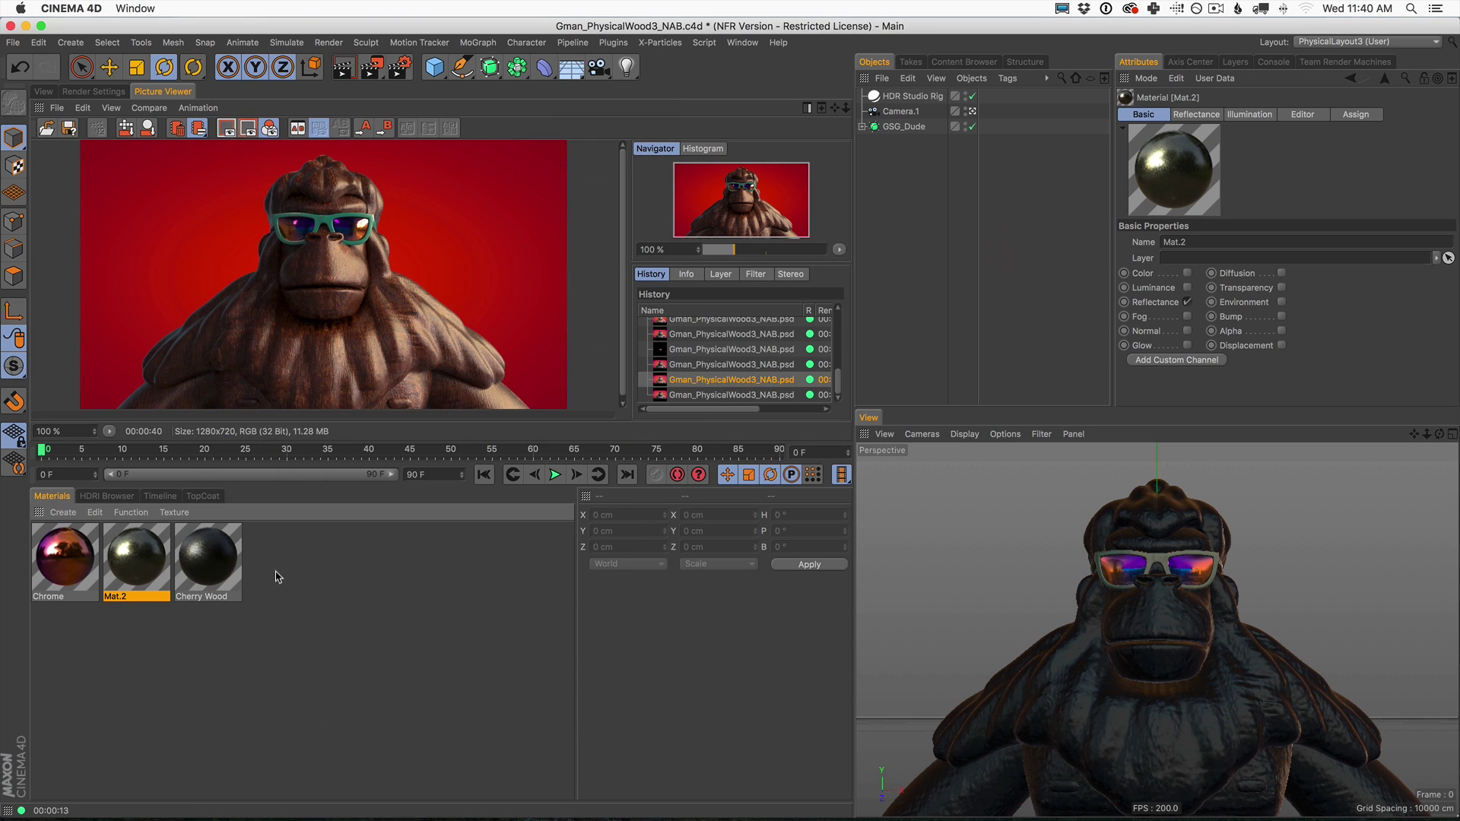
left_click(200, 569)
double_click(200, 569)
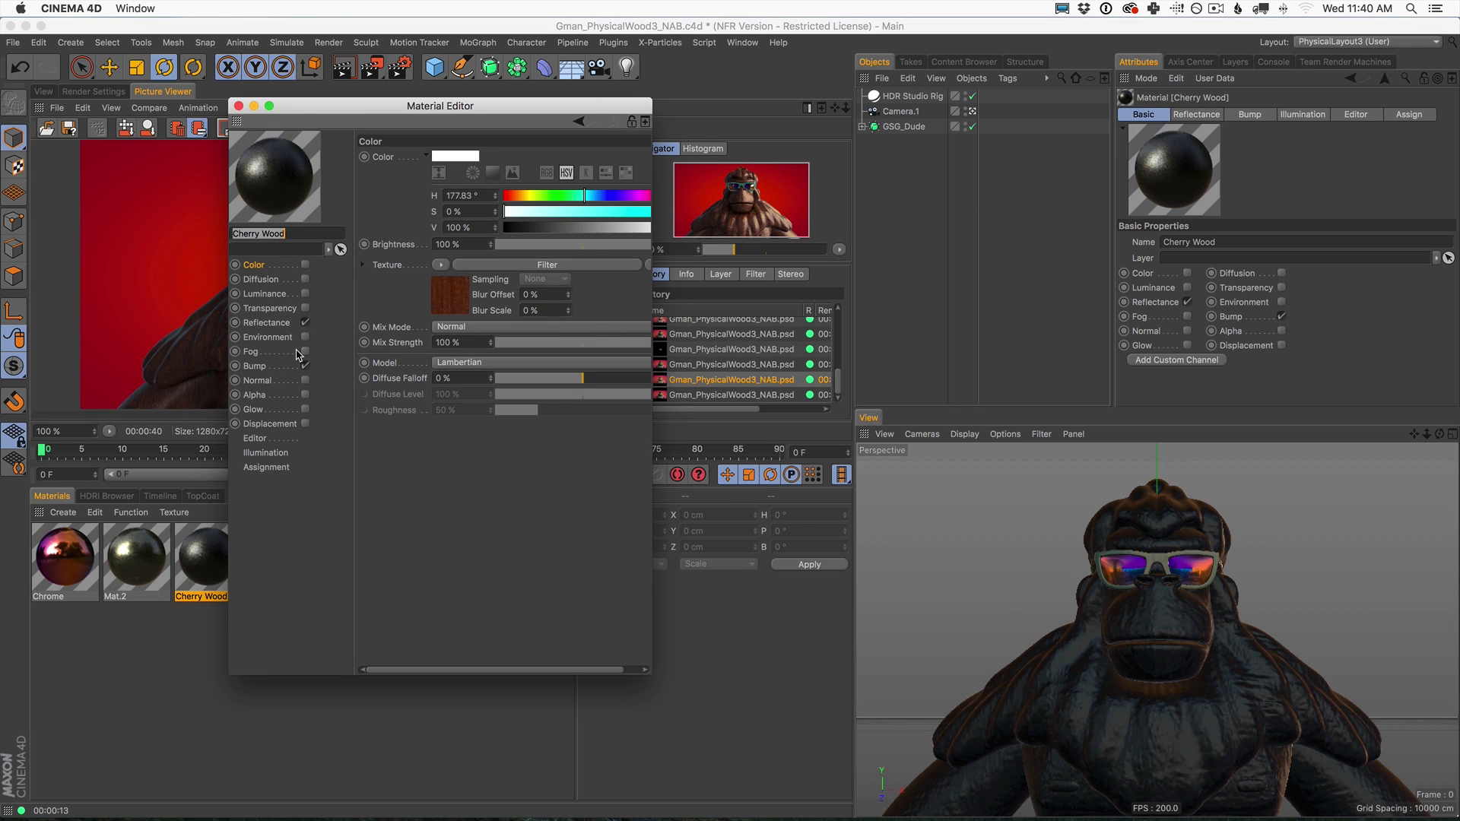
left_click_drag(399, 107, 620, 102)
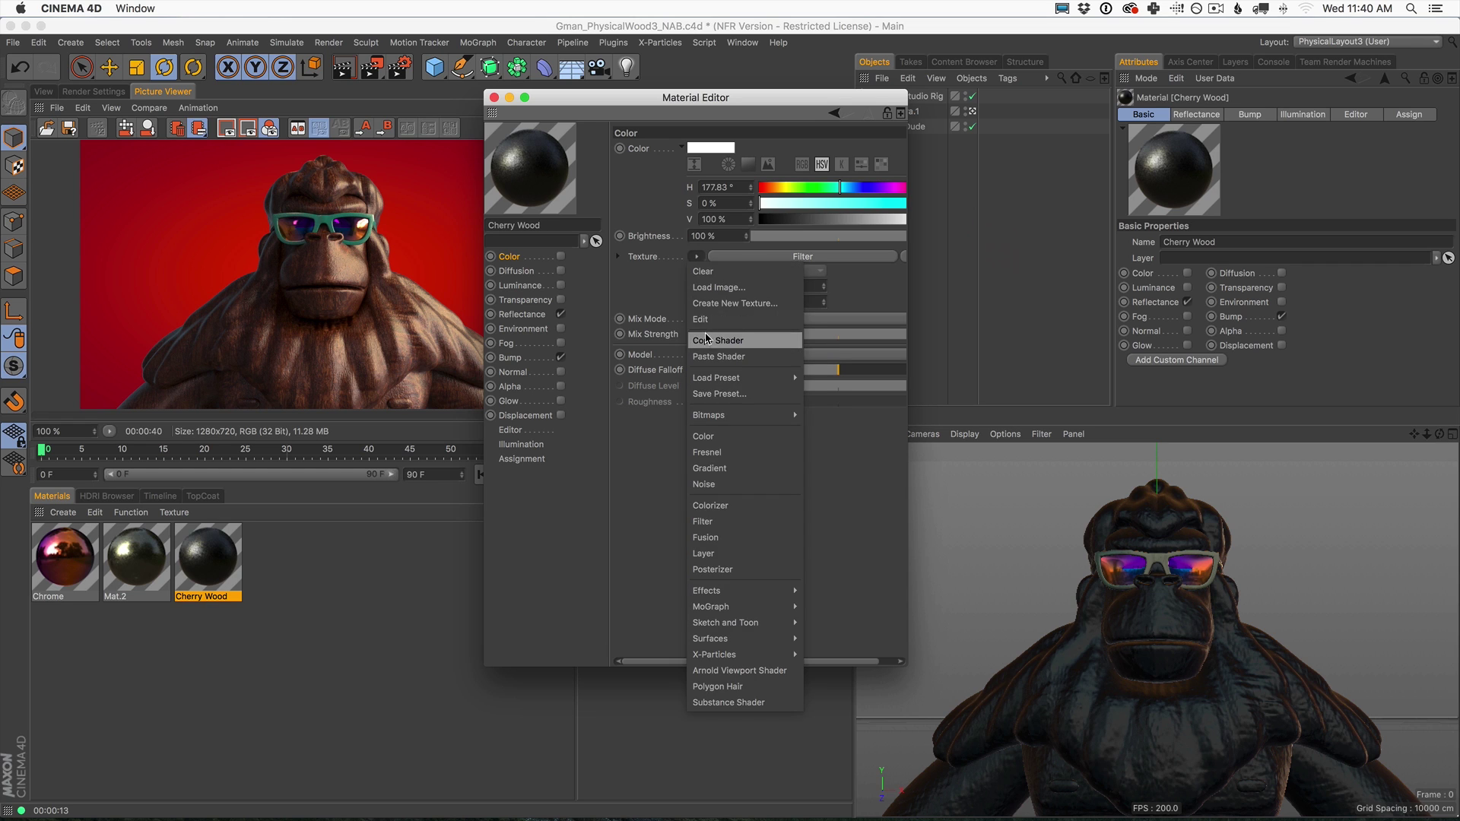
Copy the wood texture shader from Cherry Wood's Color channel
left_click(715, 356)
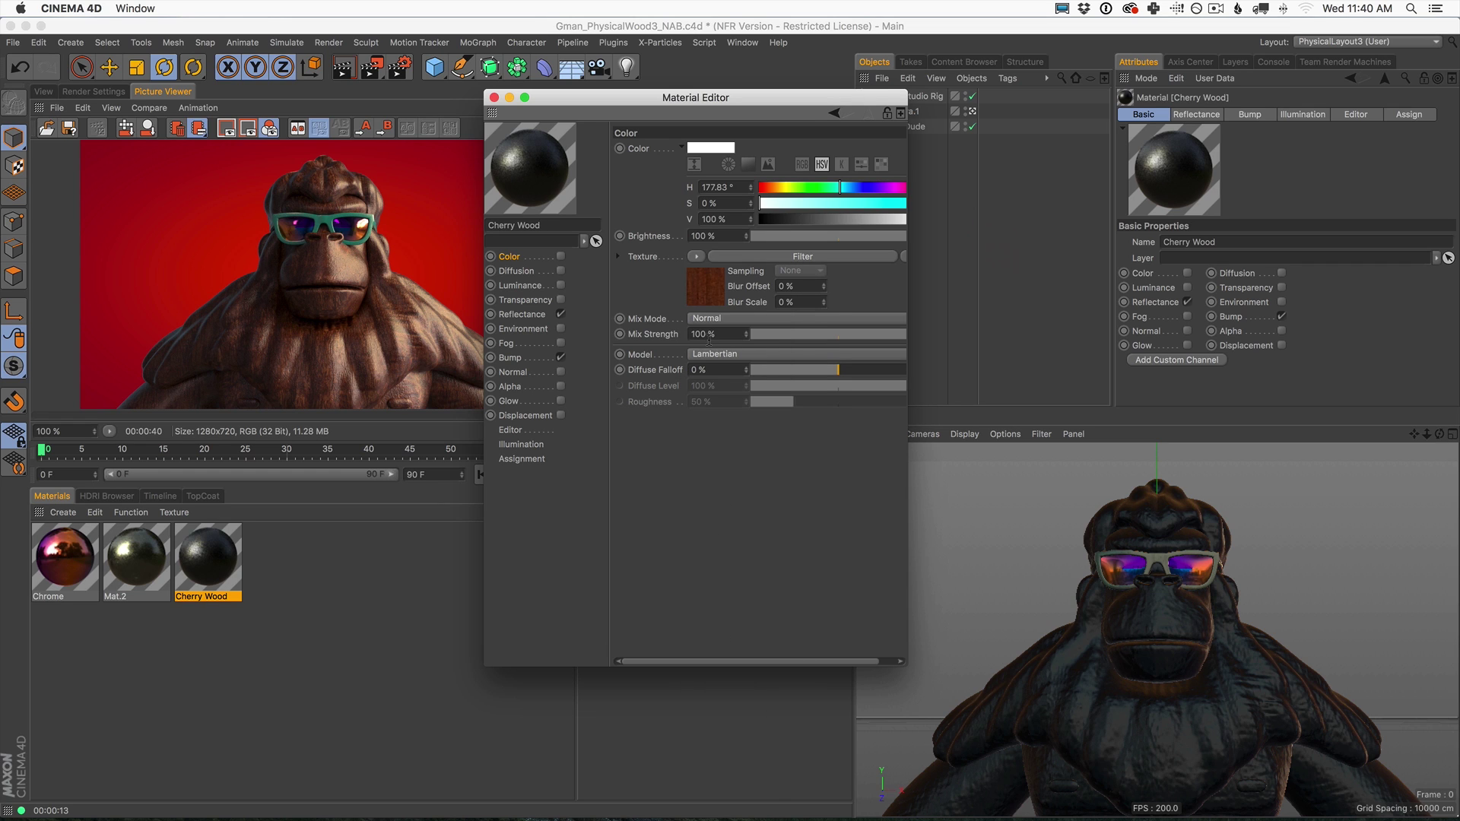
left_click(525, 315)
left_click(635, 182)
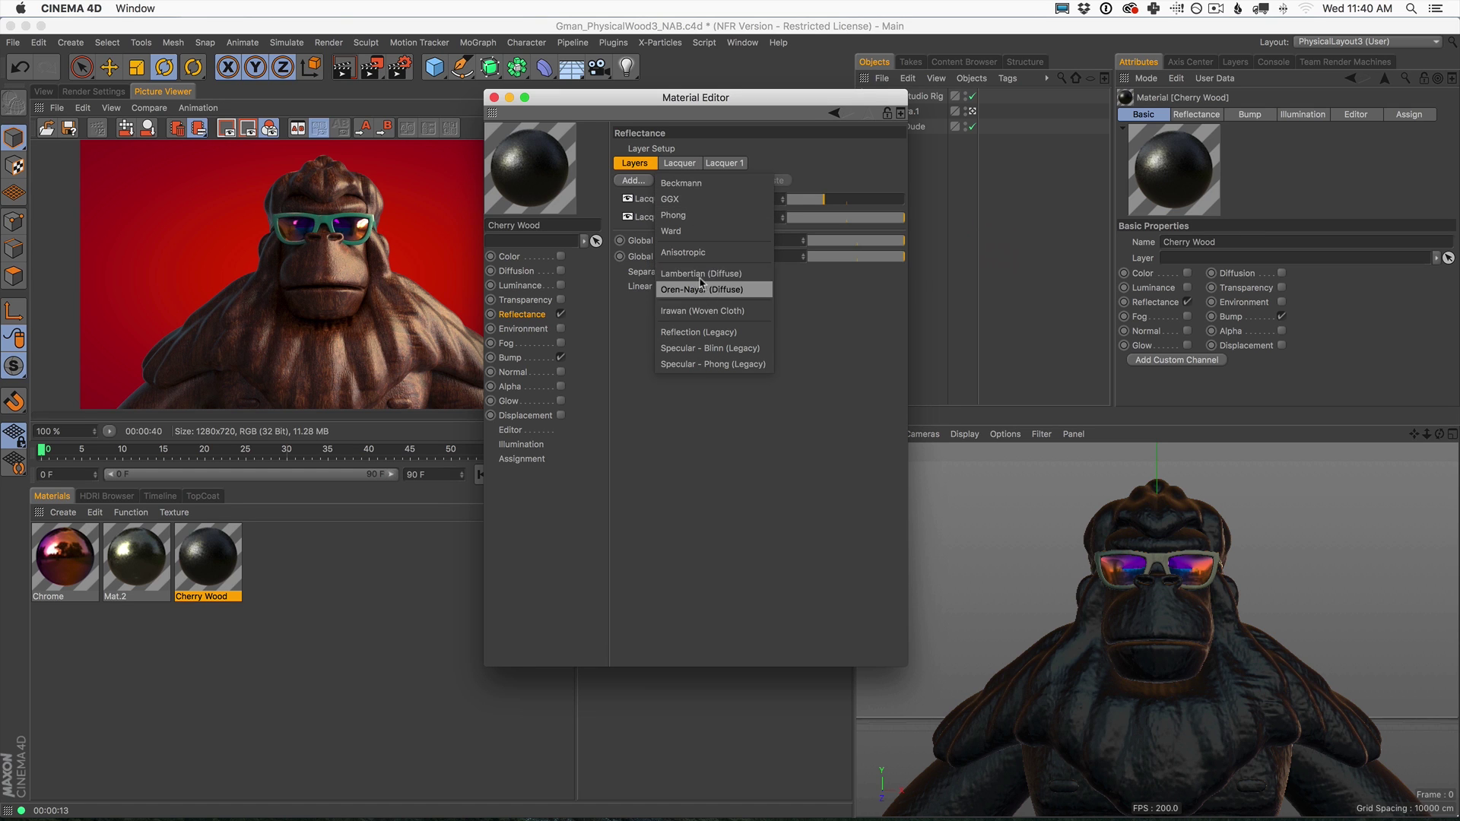
left_click(624, 328)
left_click(509, 257)
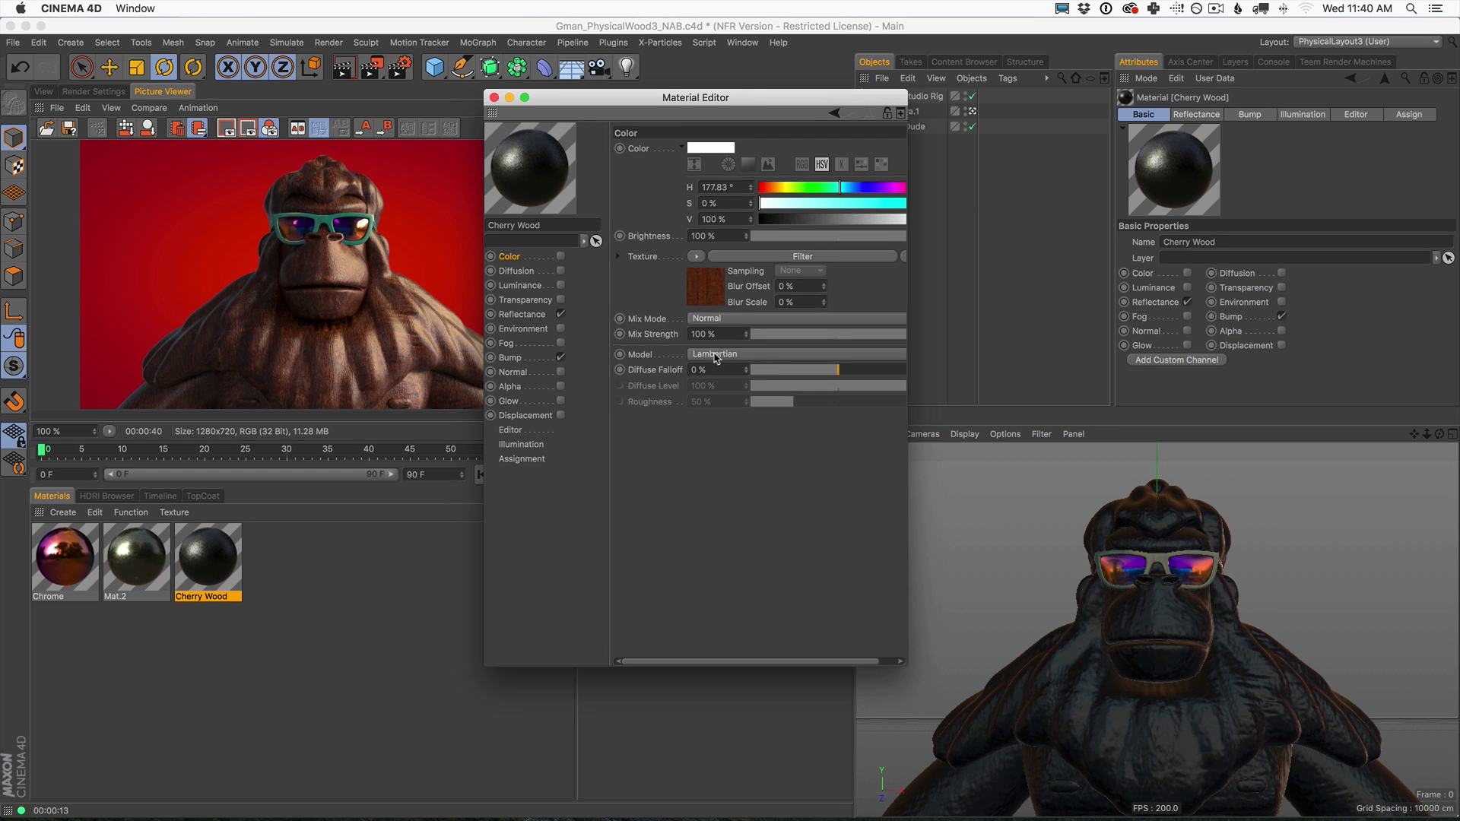
Add a Lambertian (Diffuse) layer below Lacquer and paste the wood shader into its texture
left_click(532, 316)
left_click(636, 181)
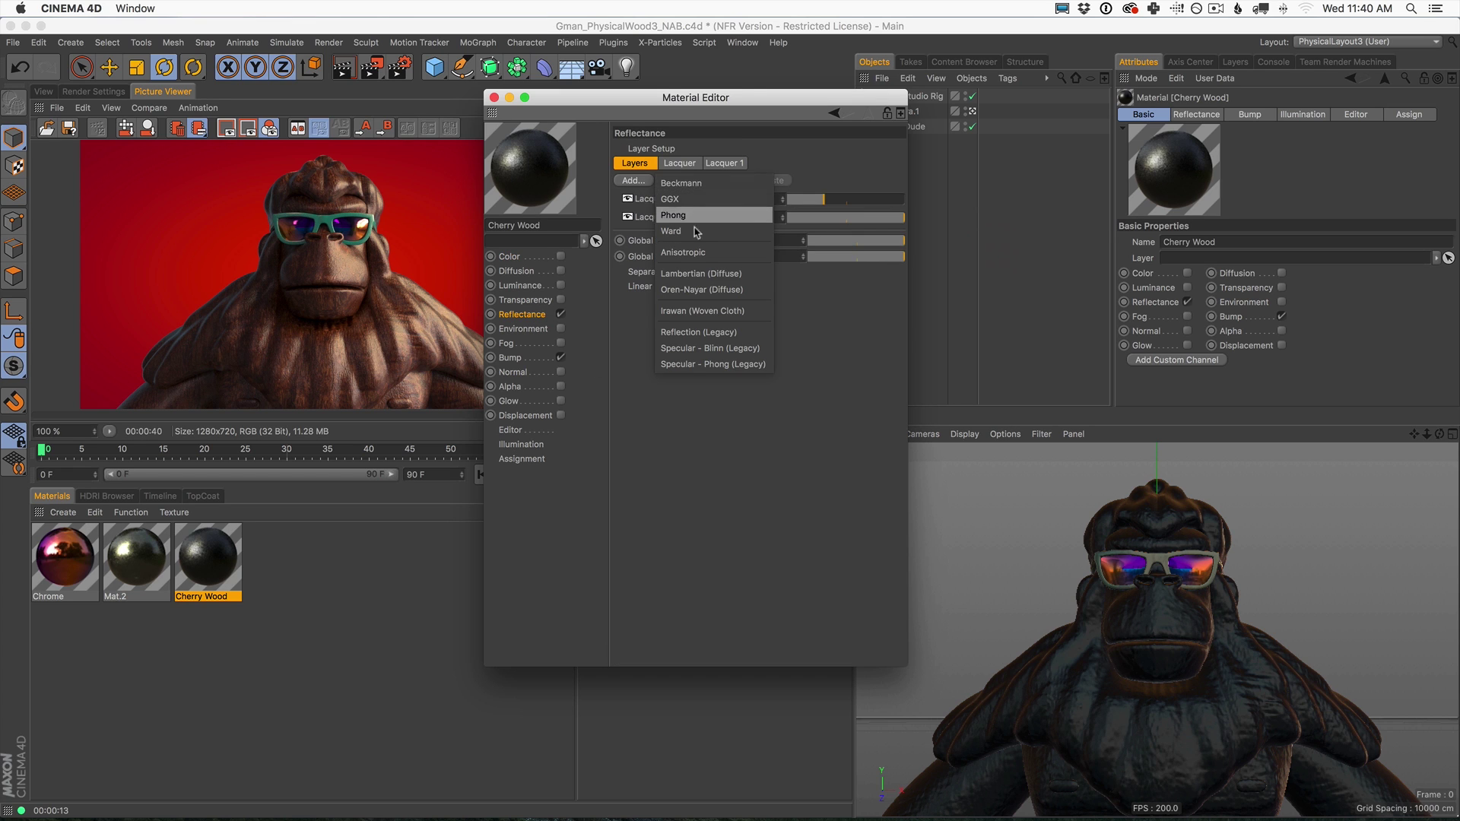
left_click(697, 275)
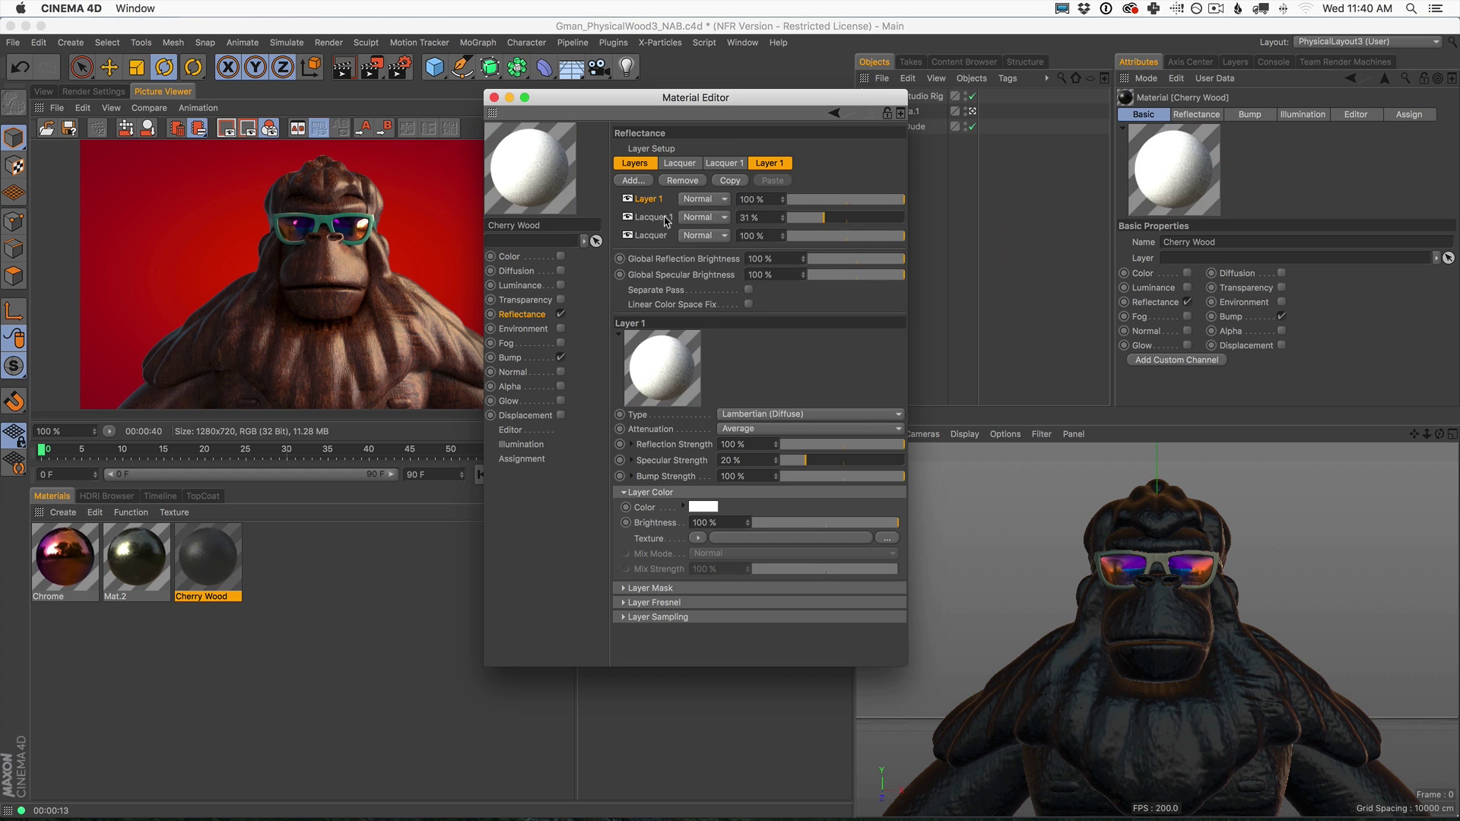
left_click_drag(650, 200, 651, 244)
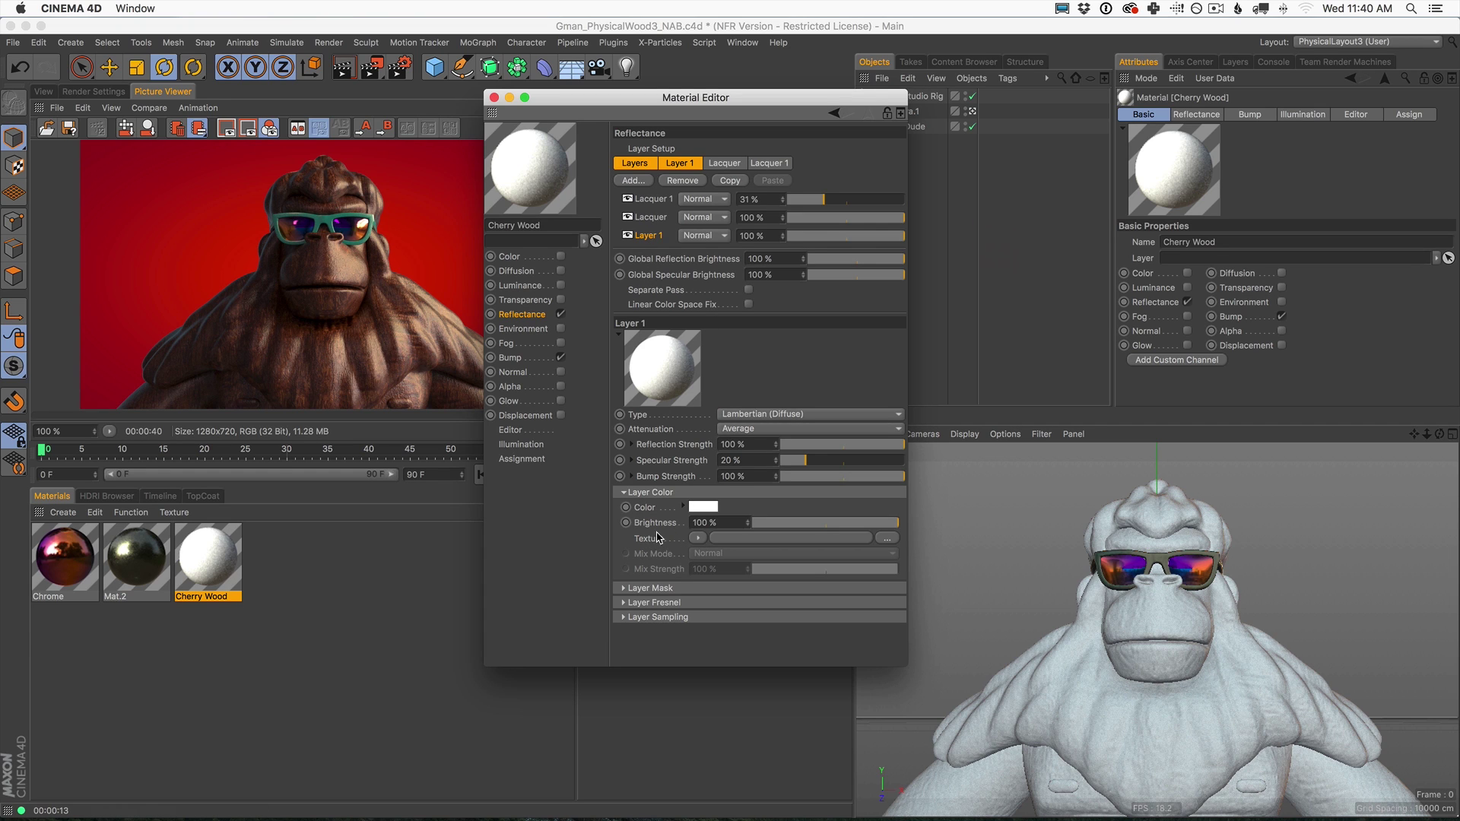
left_click(698, 538)
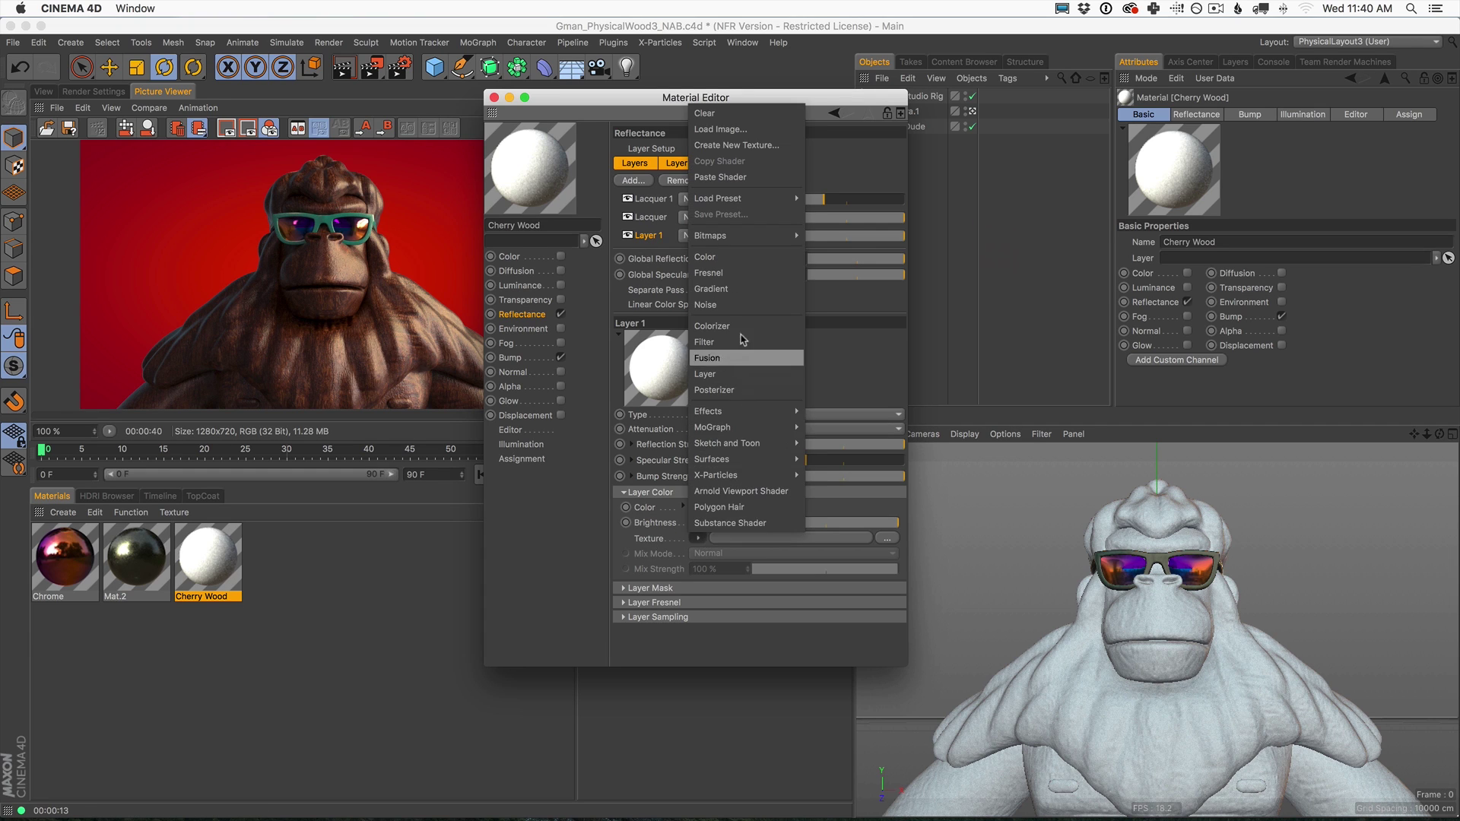
left_click(744, 180)
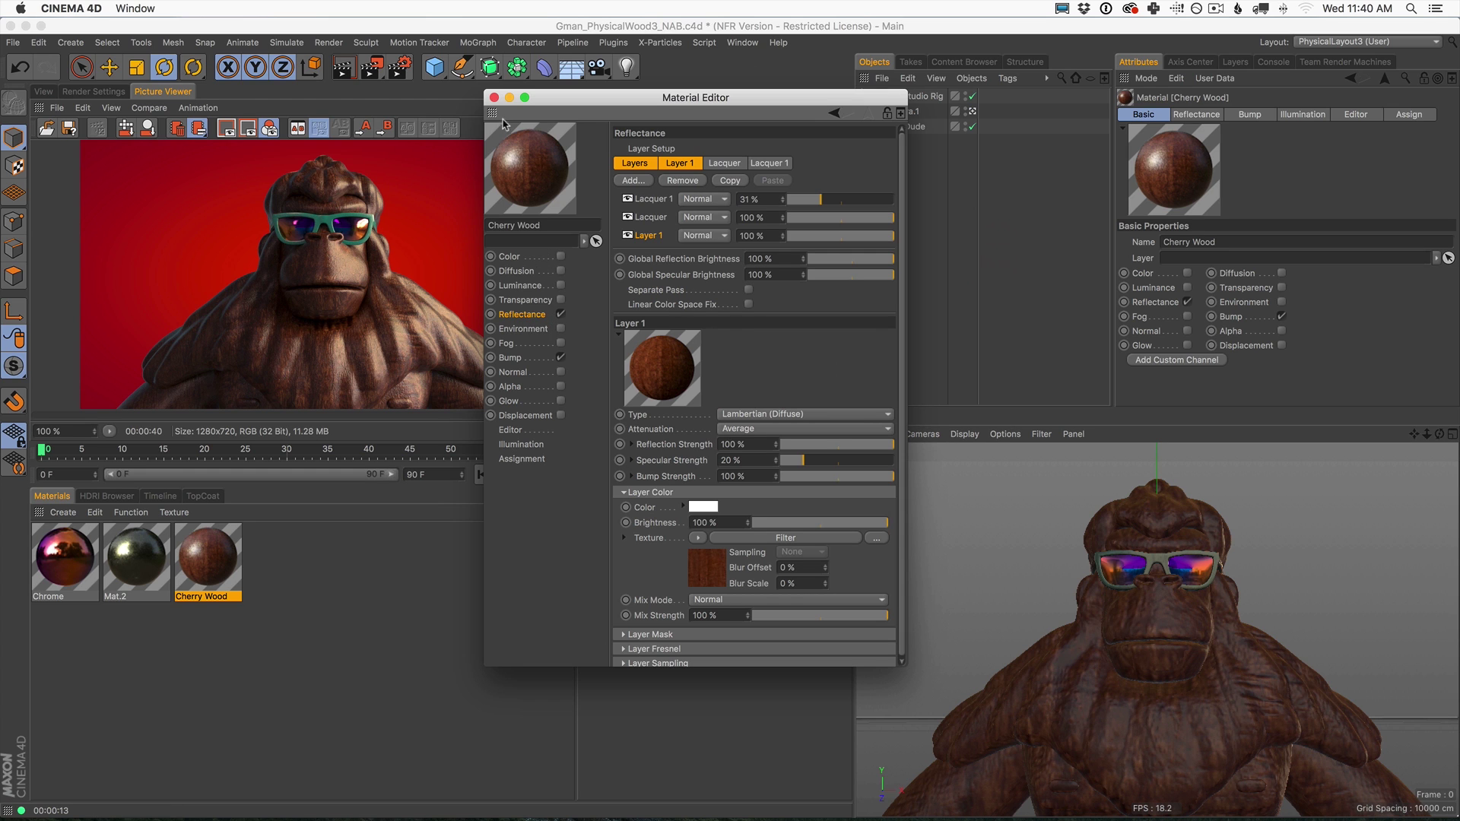
Open Mat.2 and copy the teal value from its Color channel
left_click(494, 98)
double_click(137, 559)
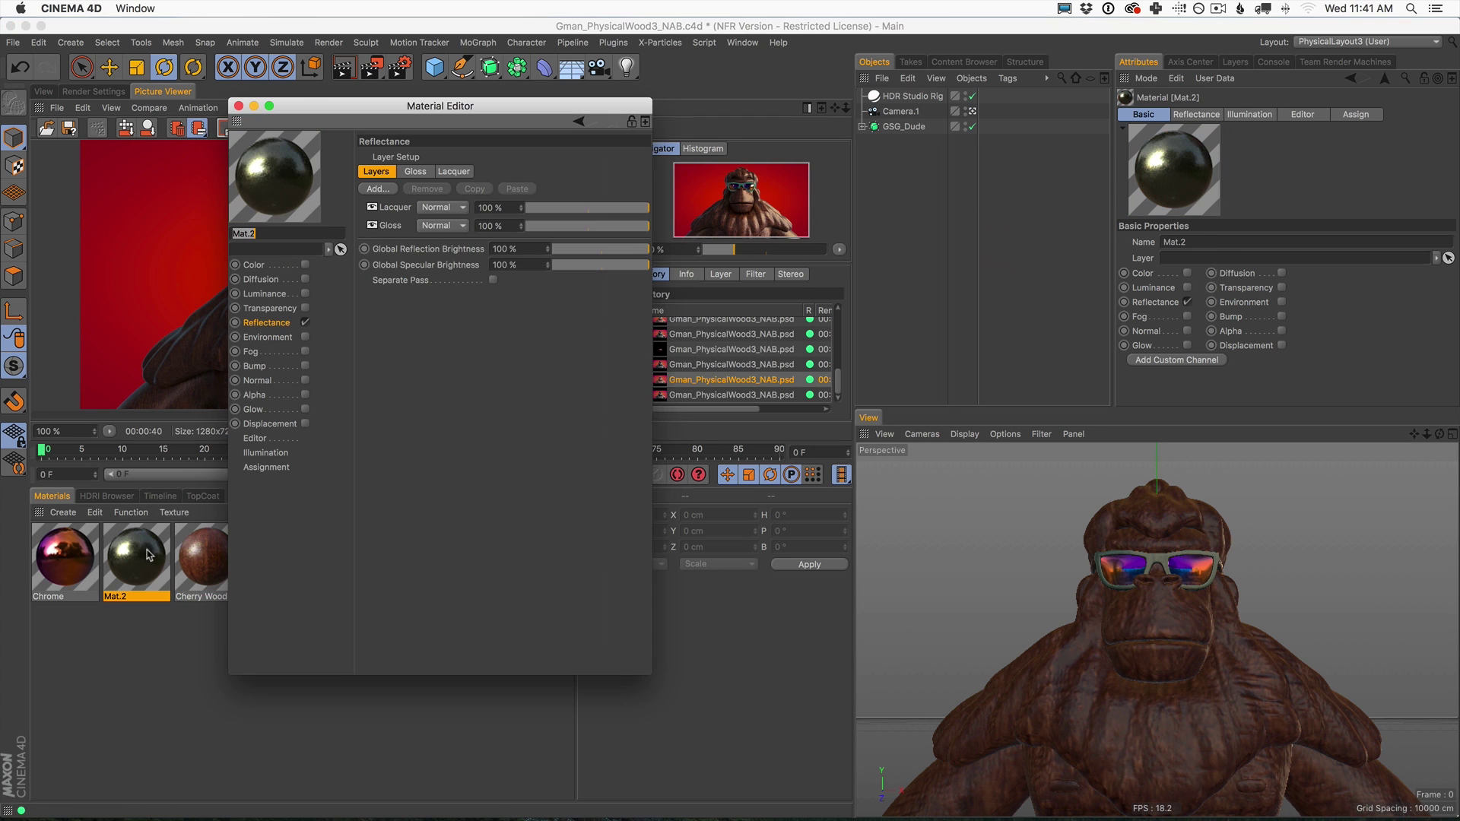
left_click_drag(326, 104, 597, 140)
left_click(525, 296)
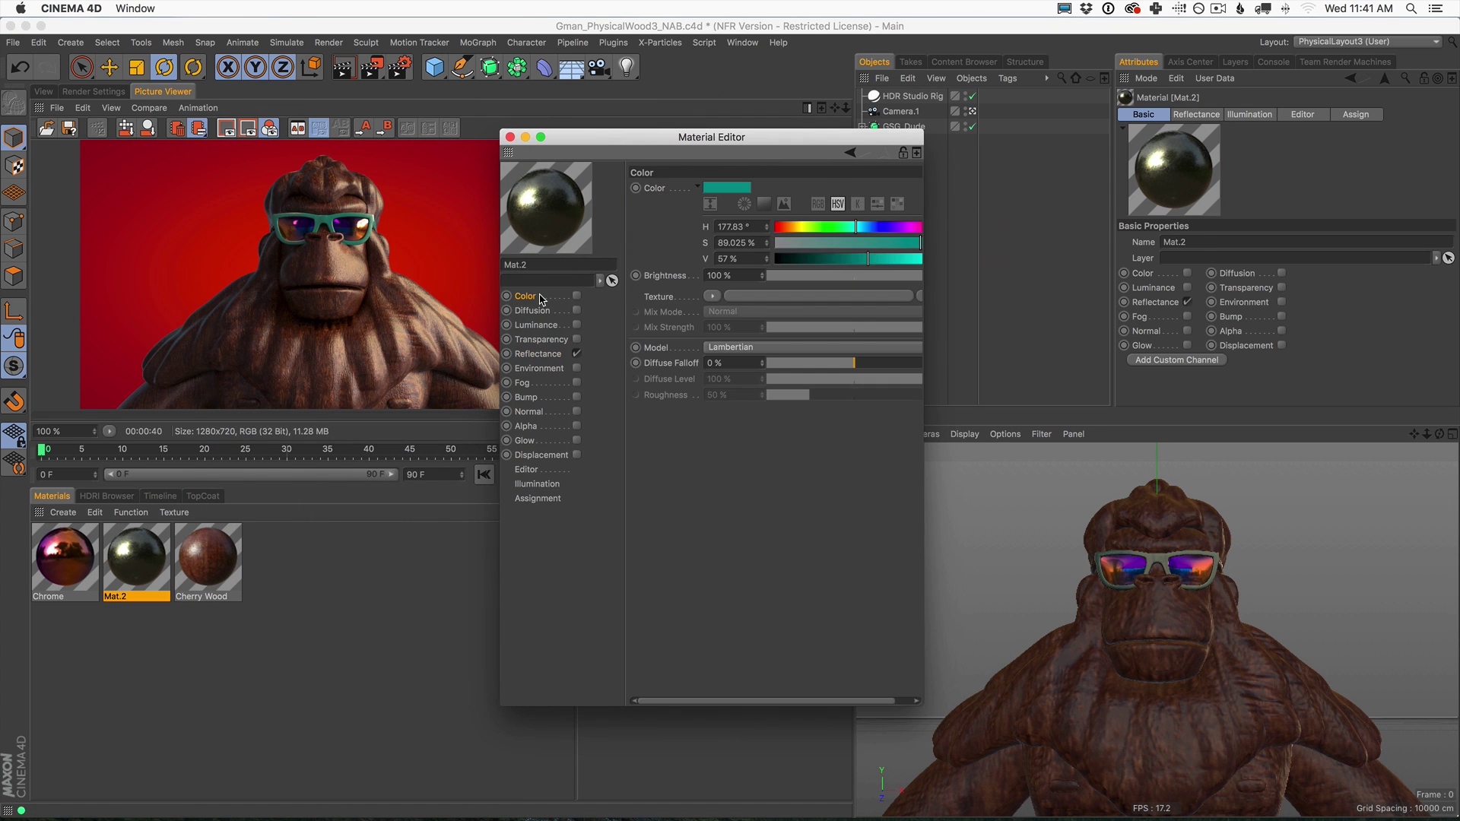
right_click(658, 189)
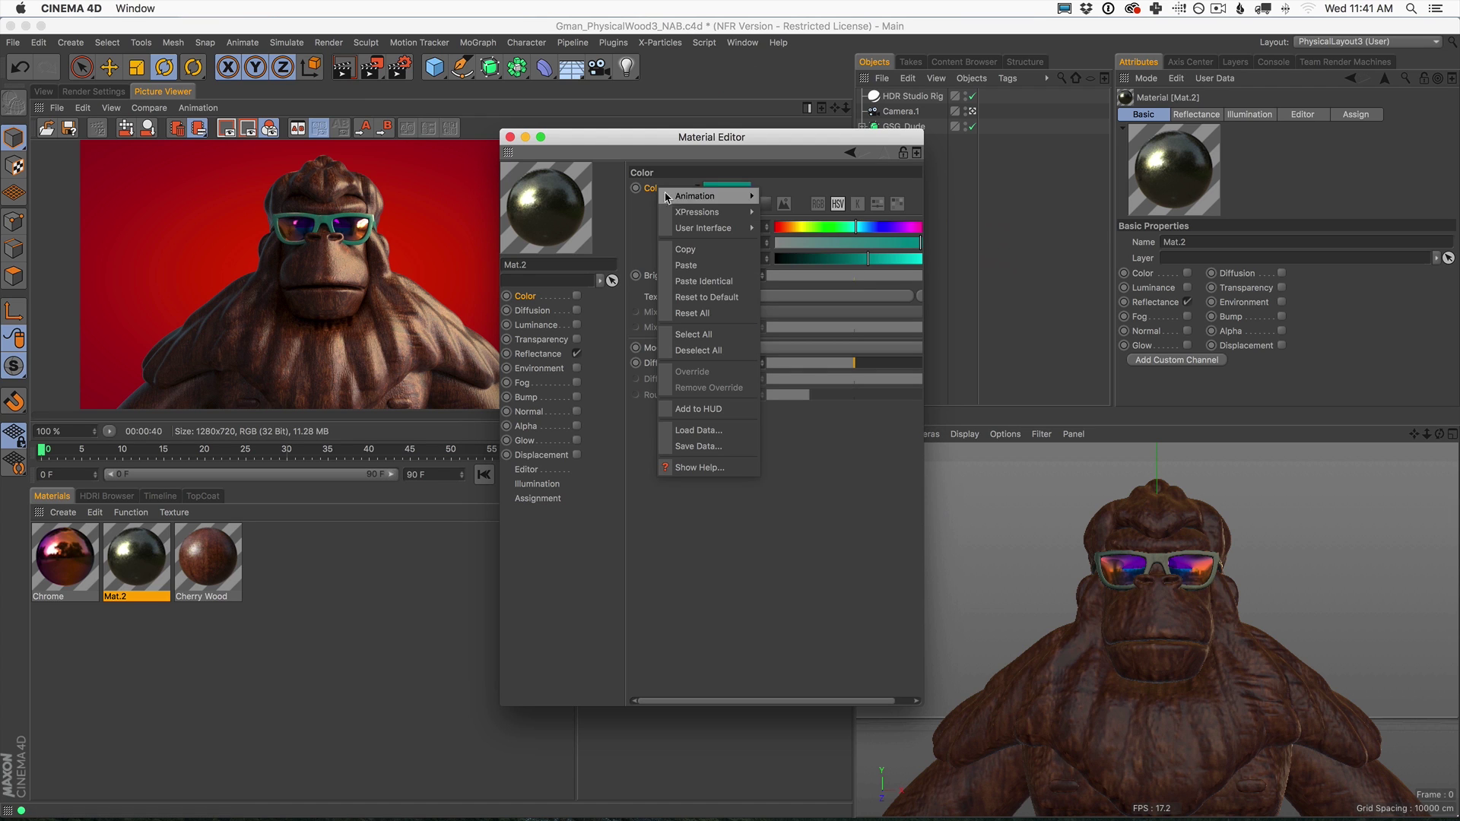
left_click(706, 249)
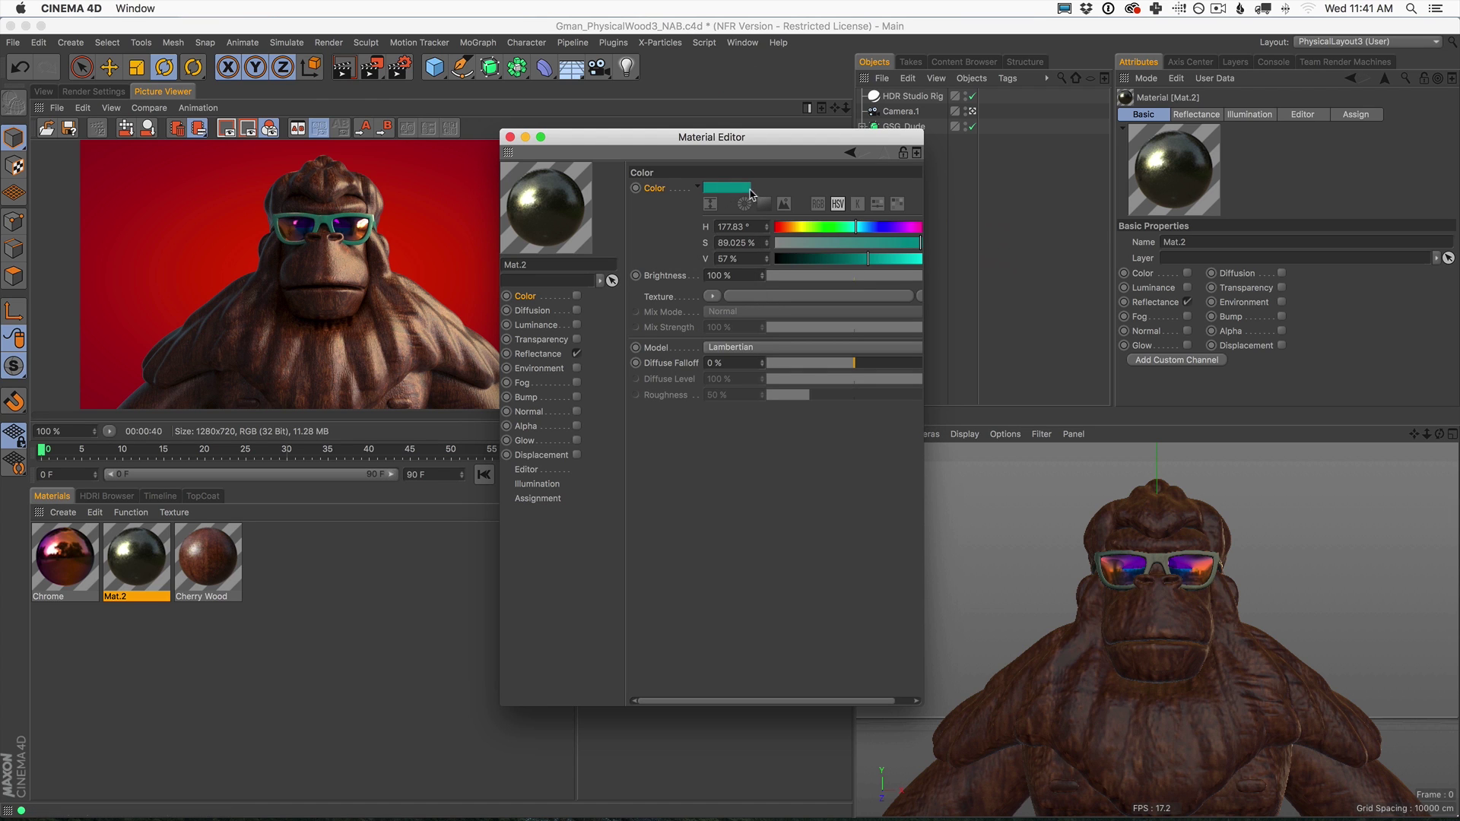
Add a Lambertian (Diffuse) layer below Gloss and paste the teal into its Layer Color
left_click(556, 355)
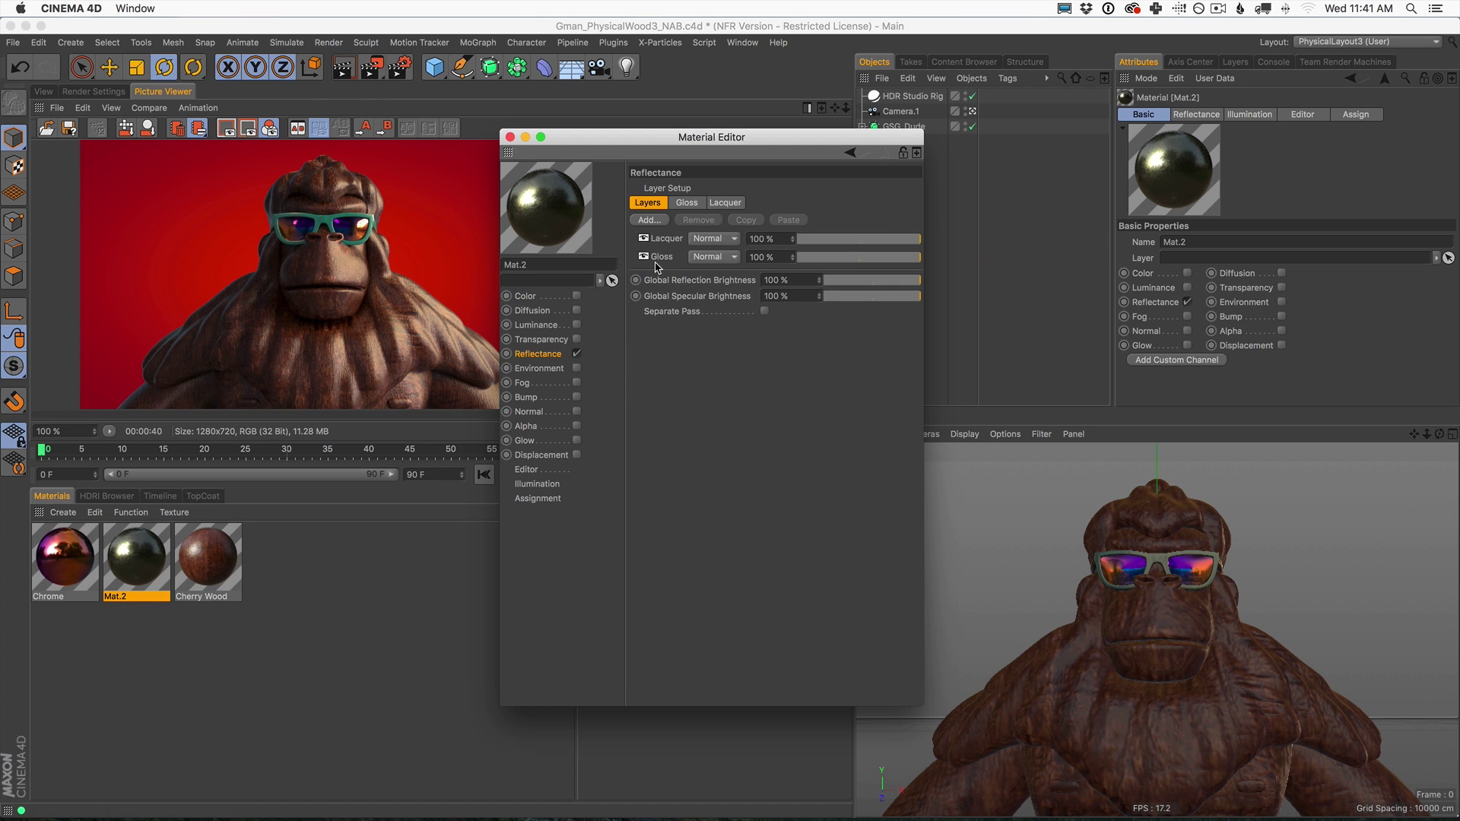
left_click(650, 221)
left_click(694, 316)
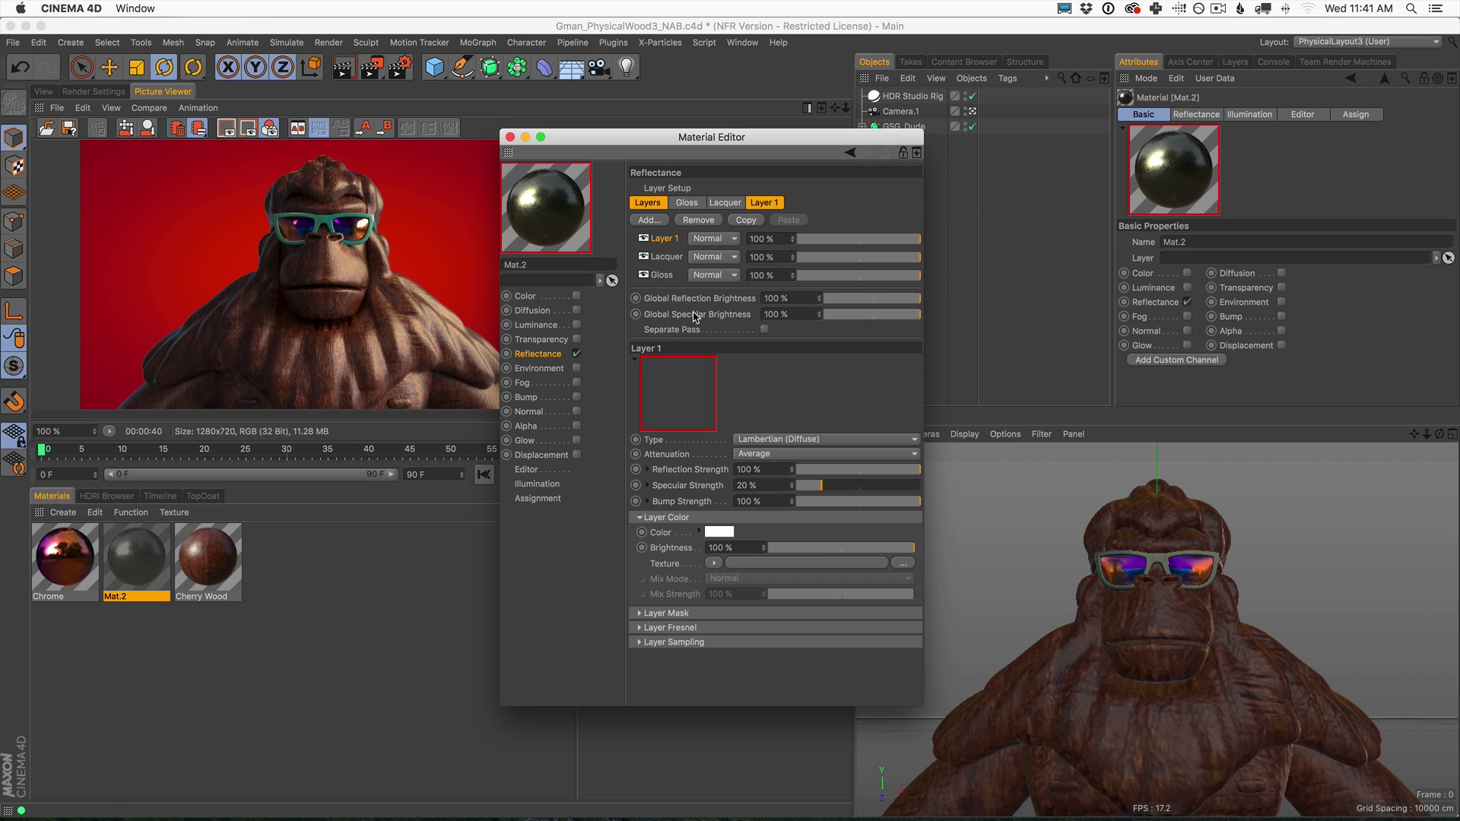
left_click_drag(660, 275, 663, 279)
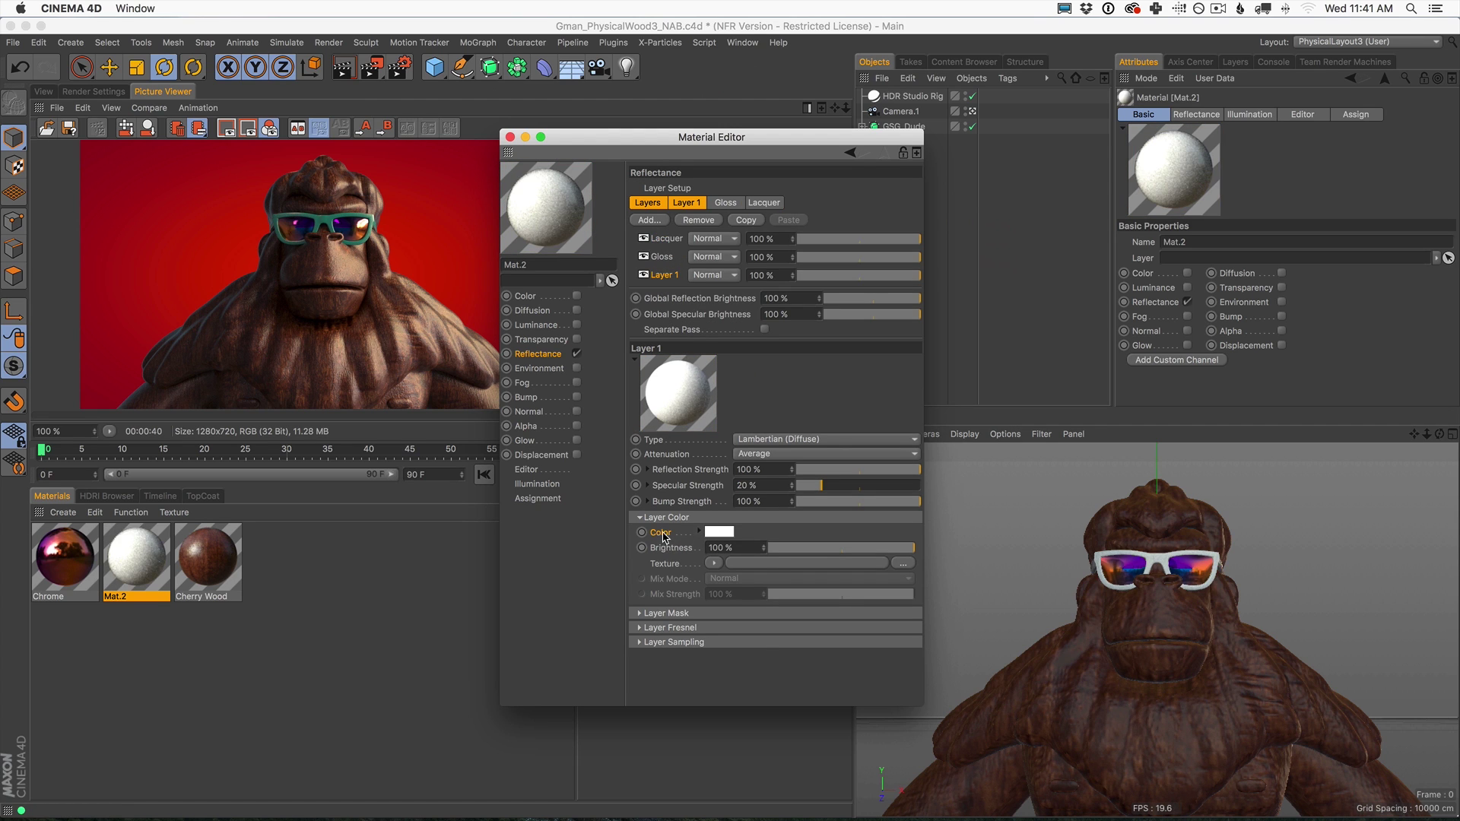
right_click(673, 538)
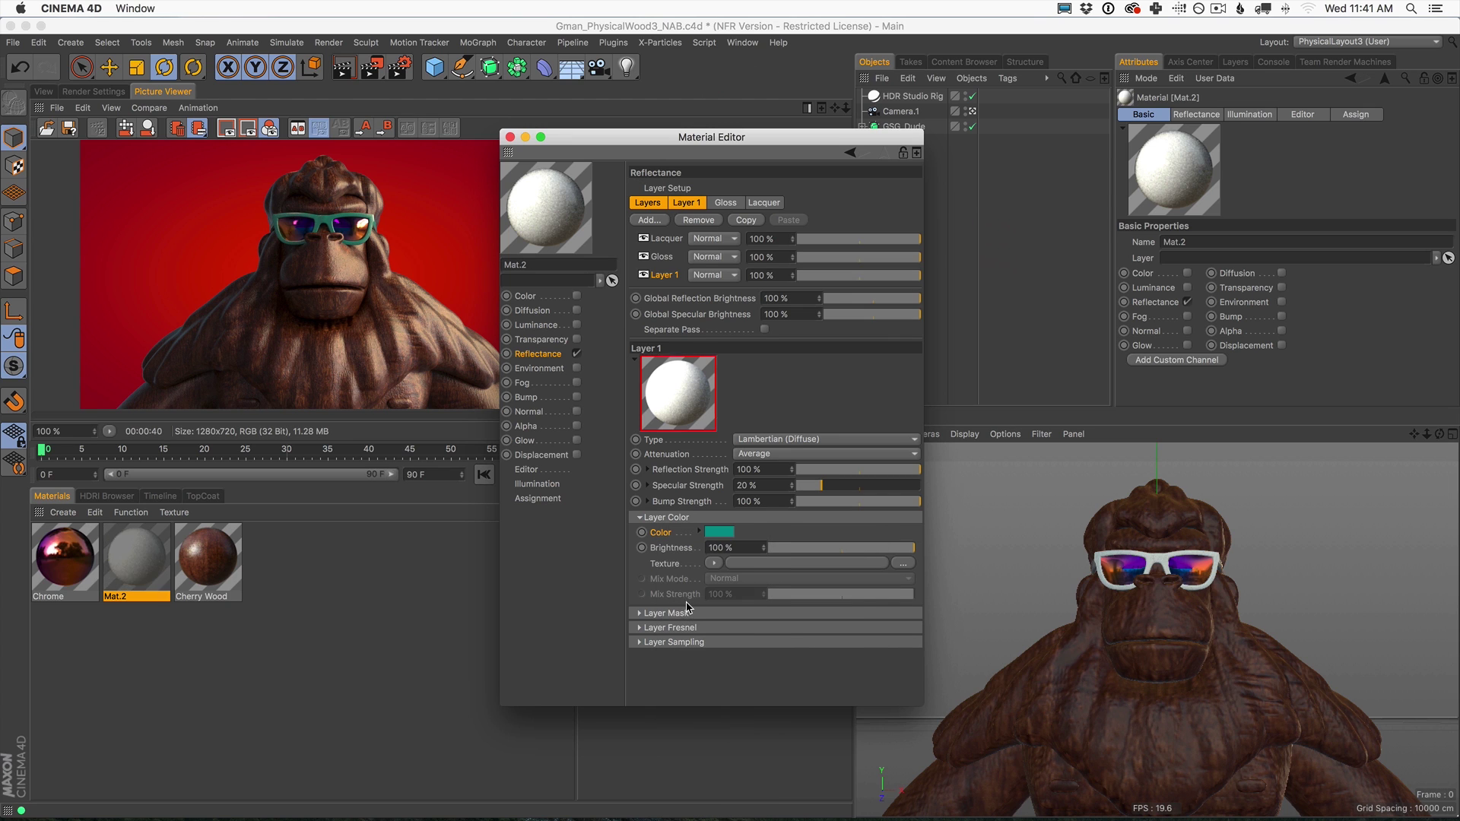
left_click(694, 609)
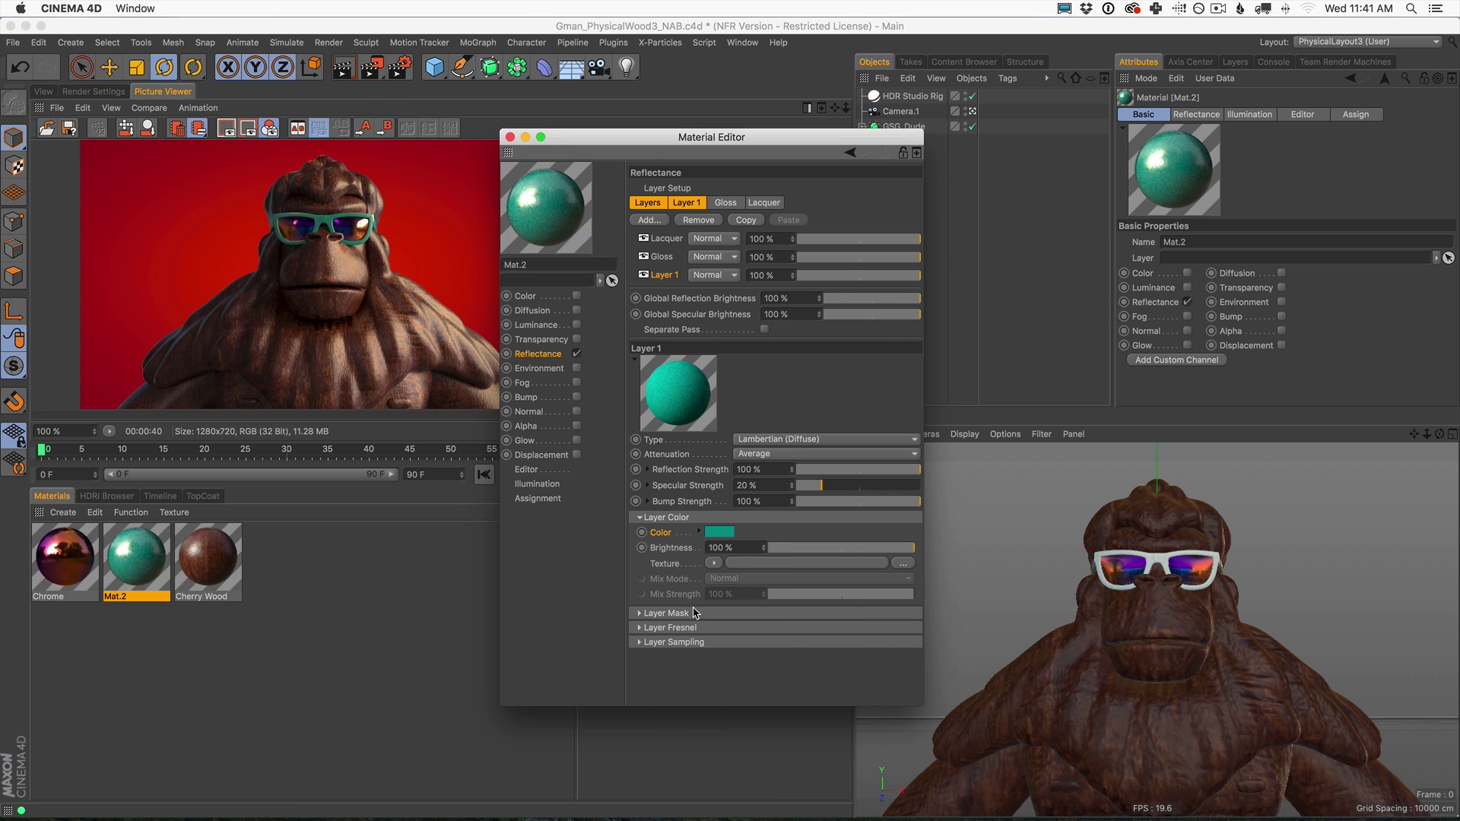
Disable Global Illumination and render the wooden gorilla with teal glasses to the Picture Viewer
left_click(510, 136)
left_click(119, 94)
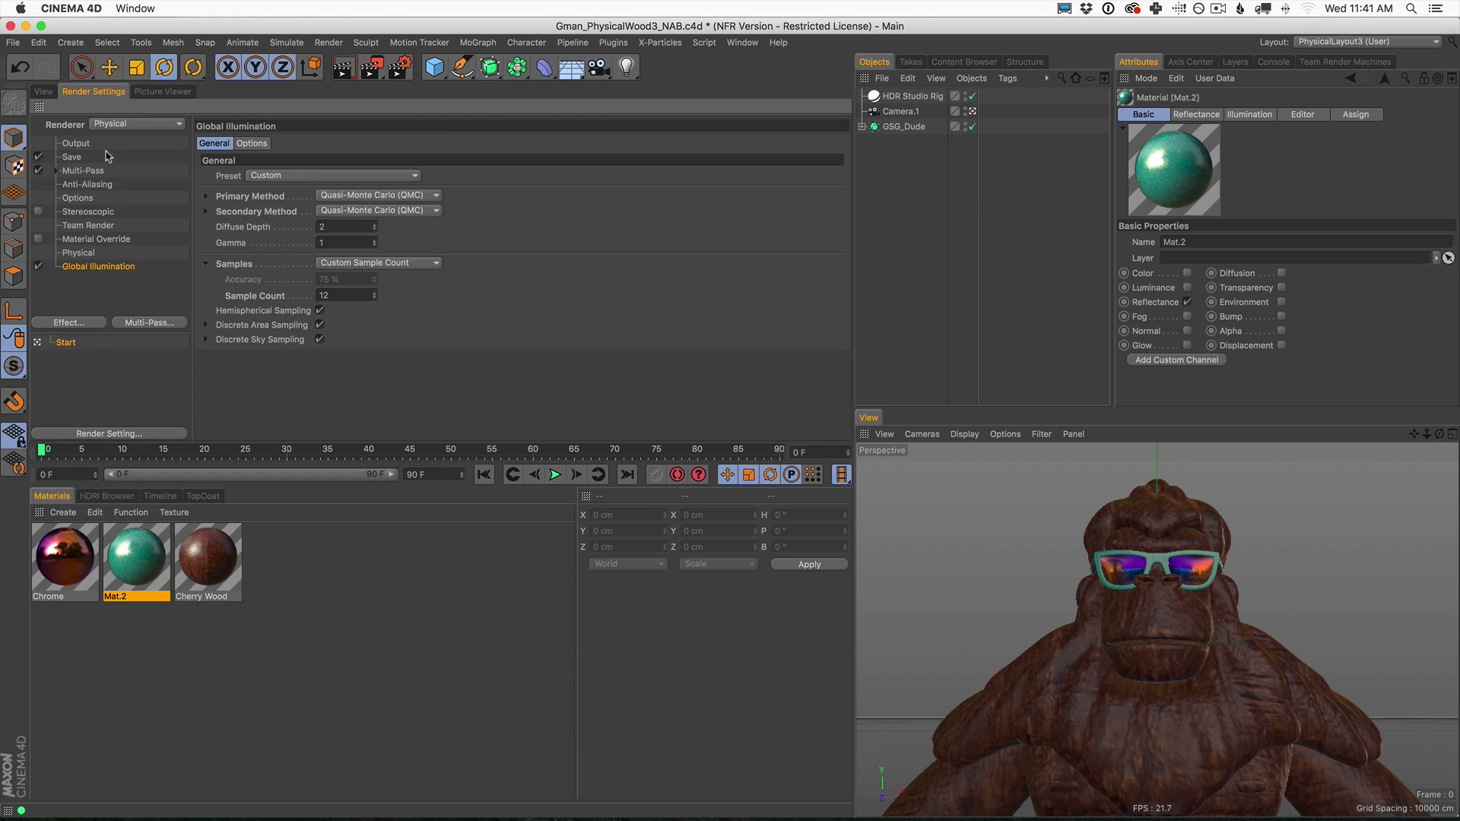
left_click(38, 266)
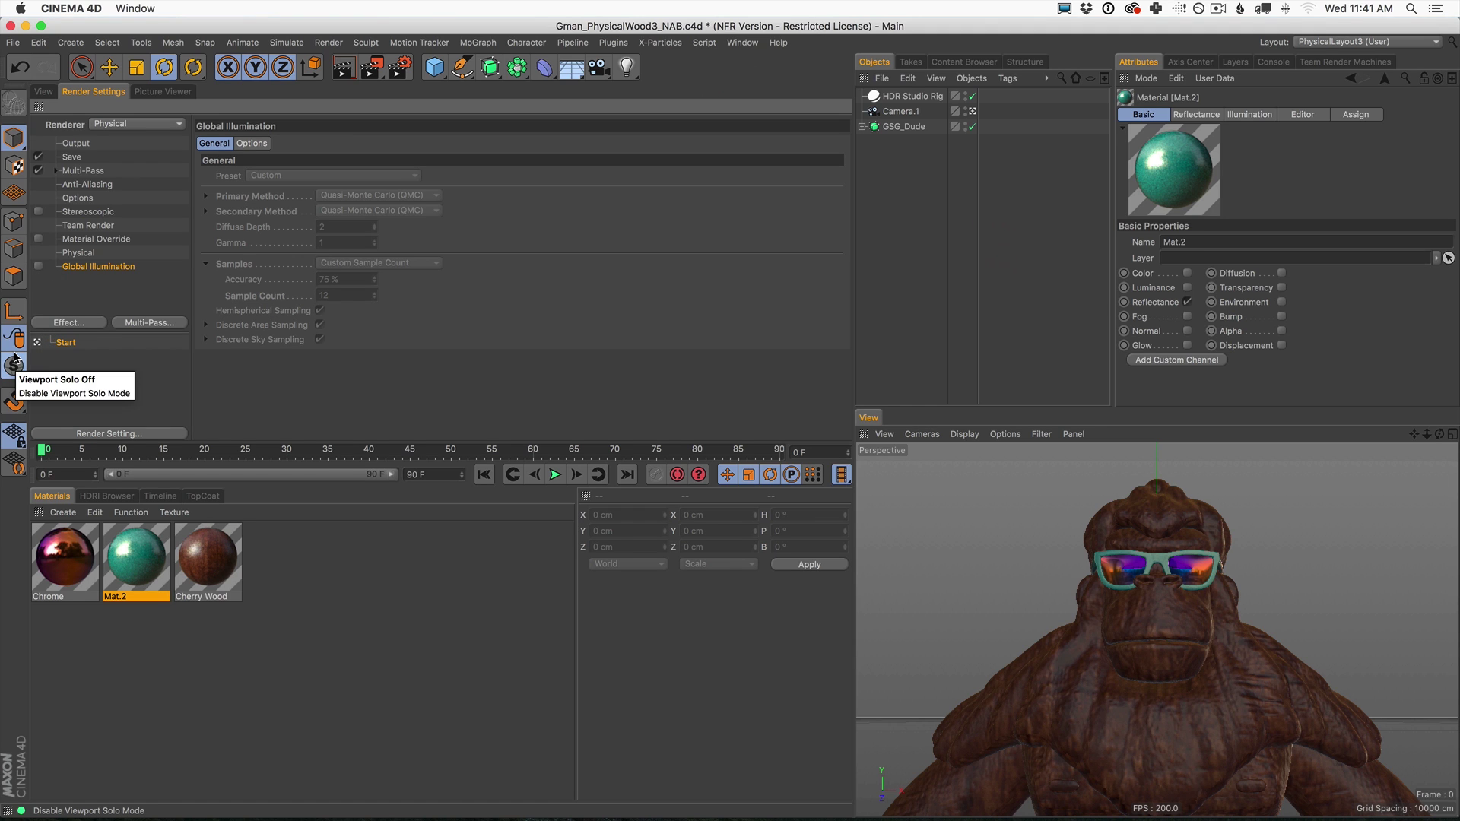
key("shift+r")
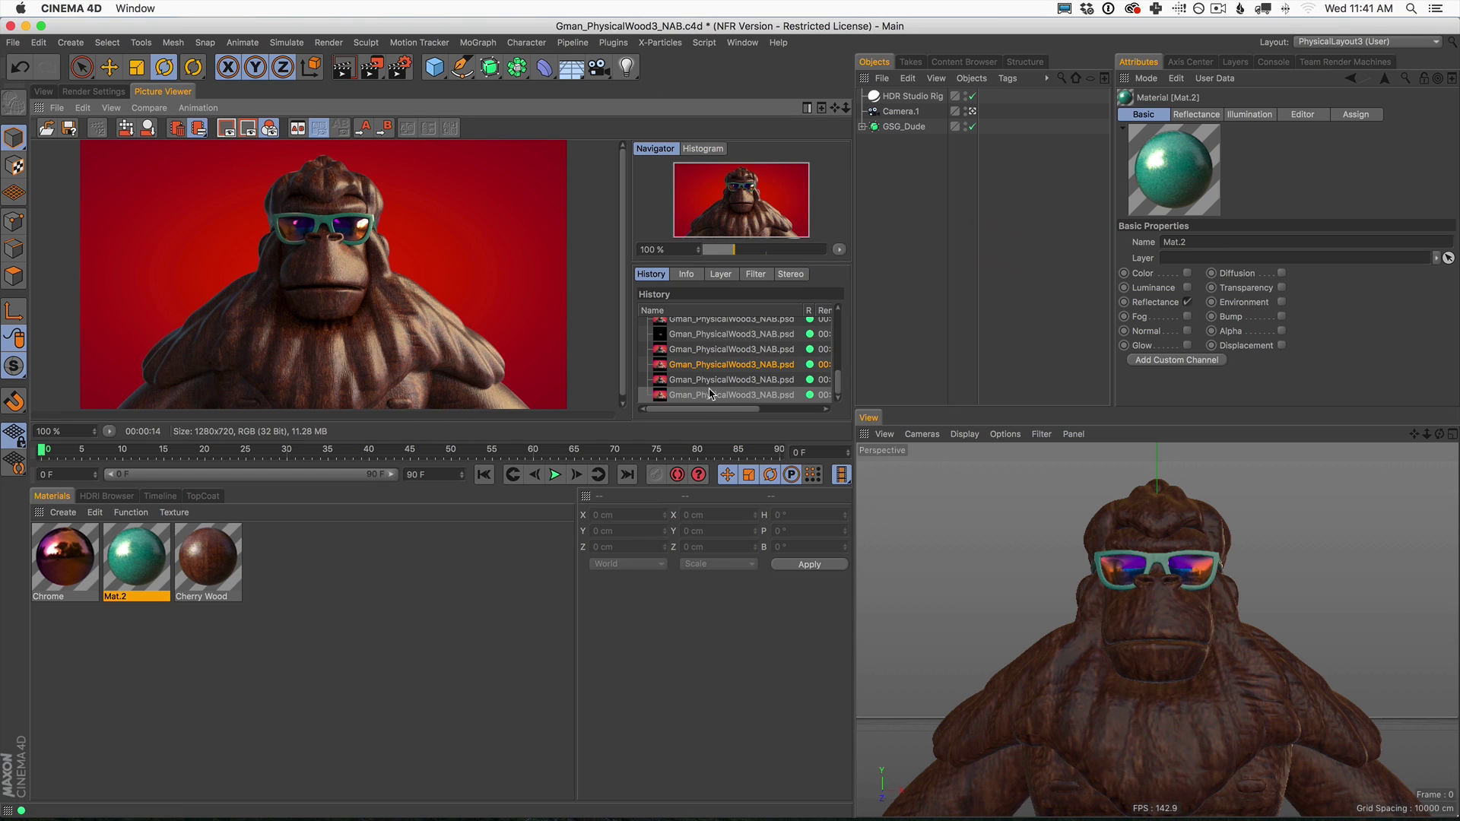
Flip between the earlier 40-second and new 14-second renders, ending on the 40-second one
left_click(707, 365)
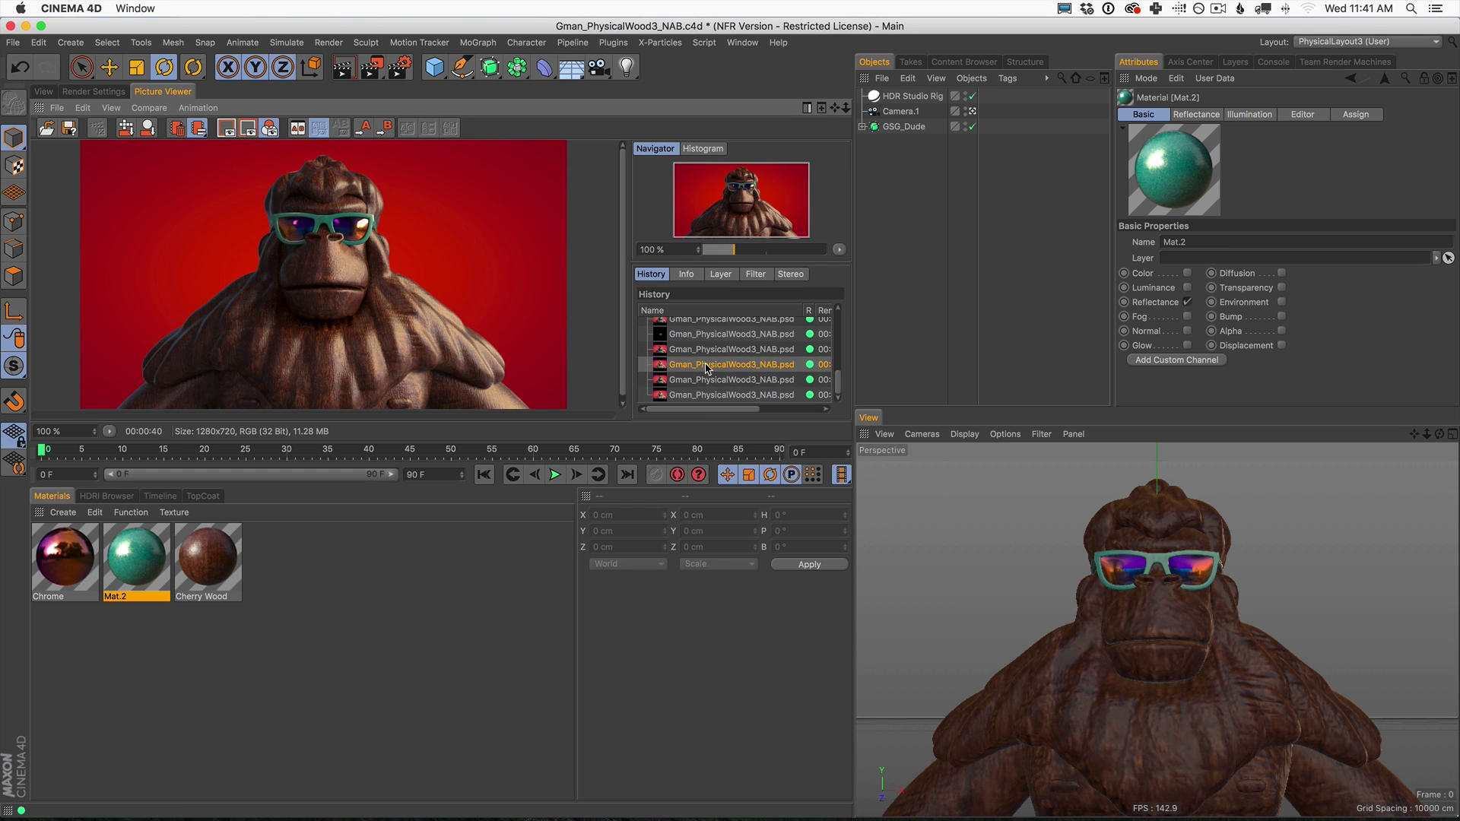
left_click(690, 396)
left_click(692, 366)
left_click(686, 395)
left_click(682, 368)
left_click(694, 396)
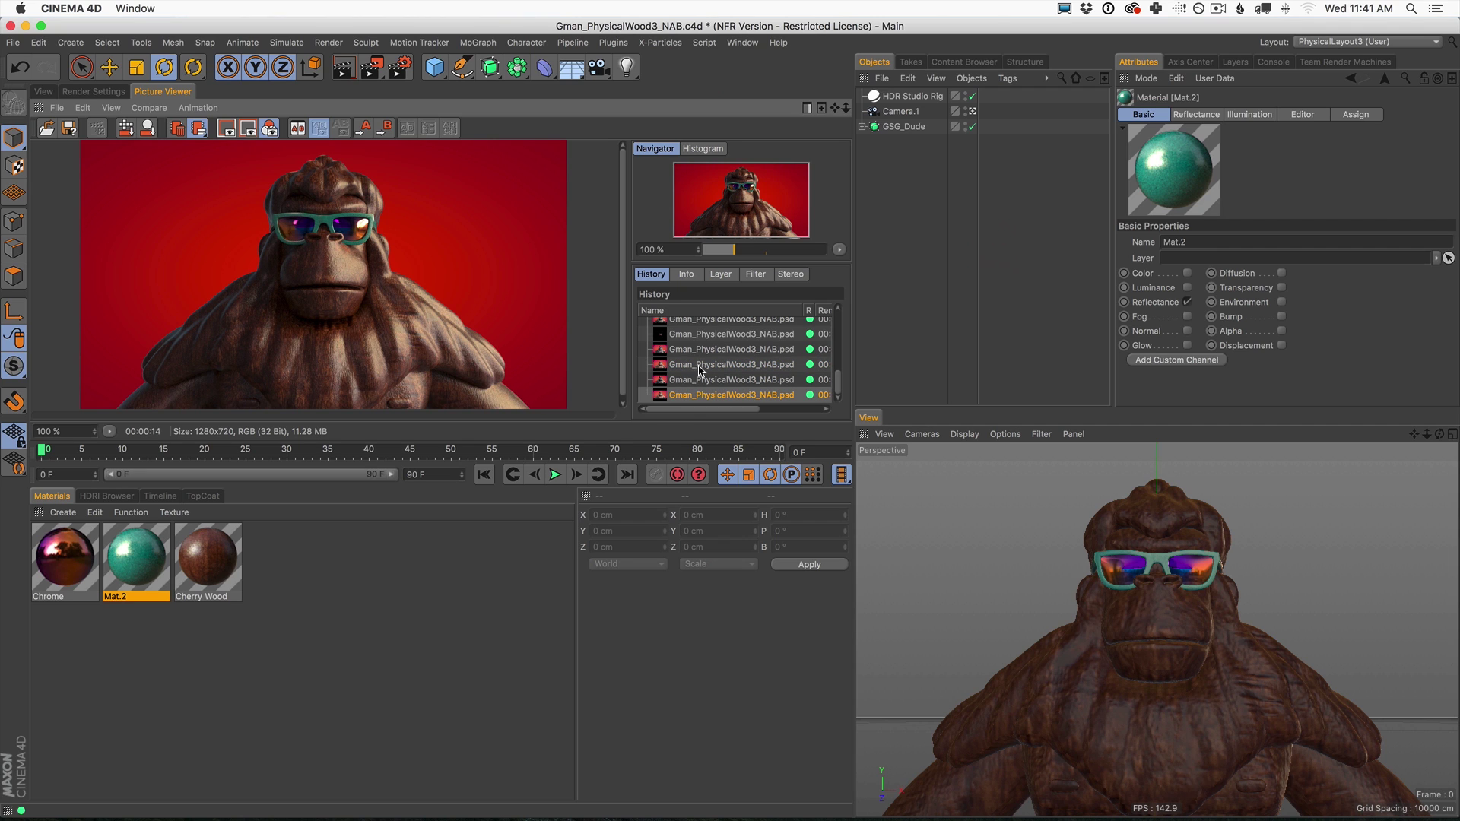
left_click(701, 370)
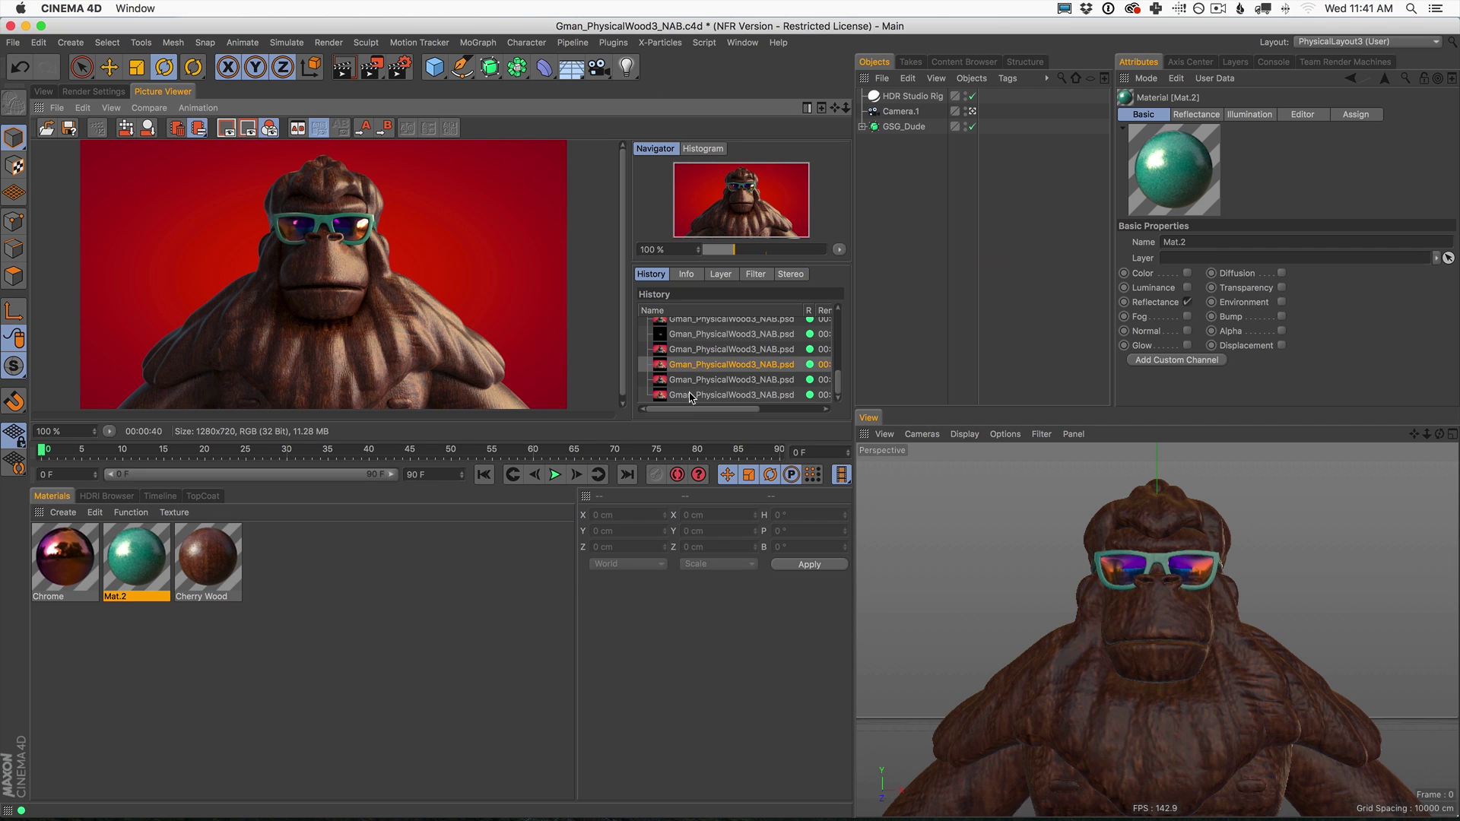
left_click(690, 397)
left_click(692, 369)
left_click(696, 396)
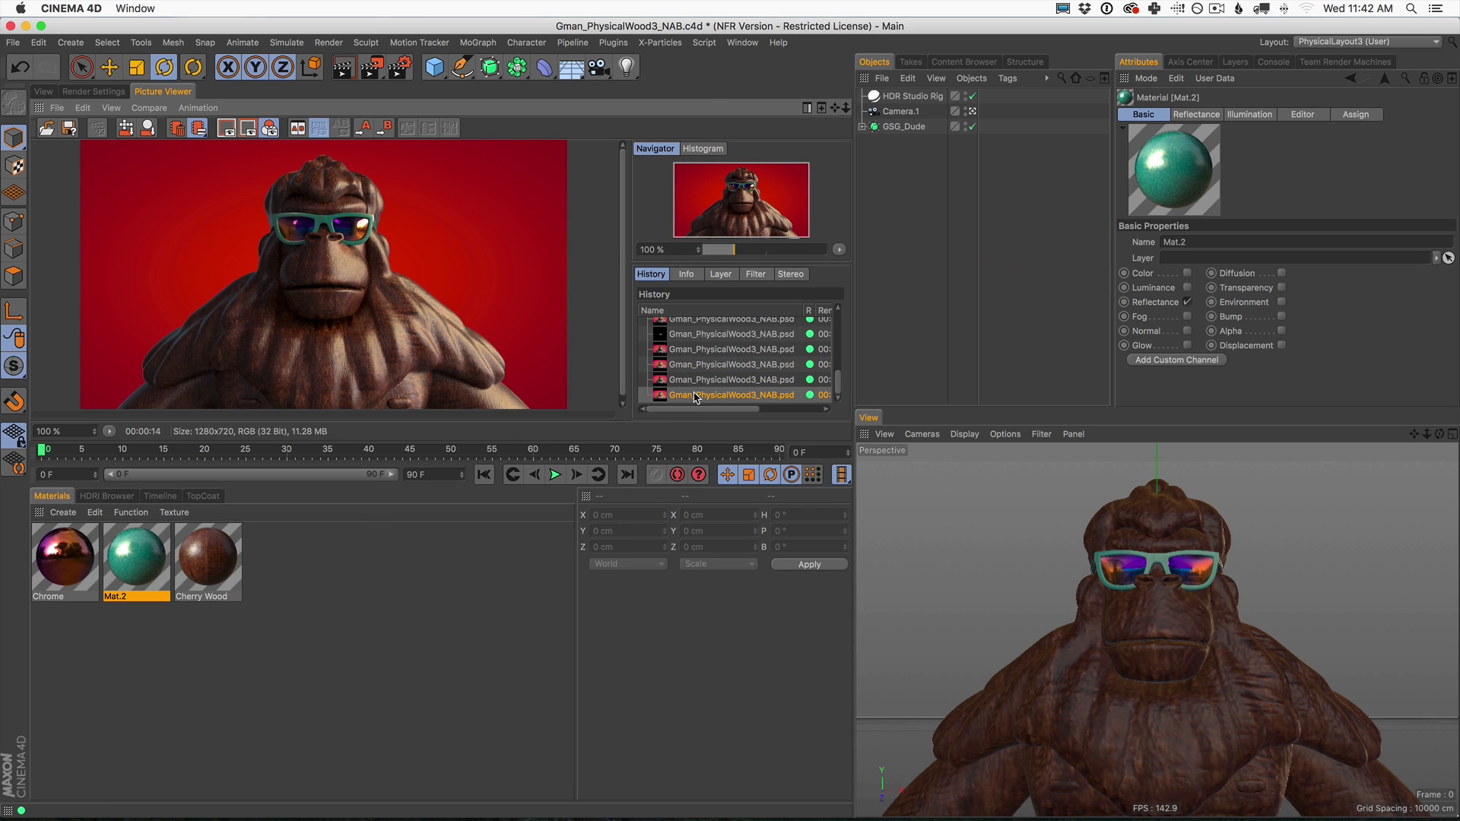
left_click(693, 365)
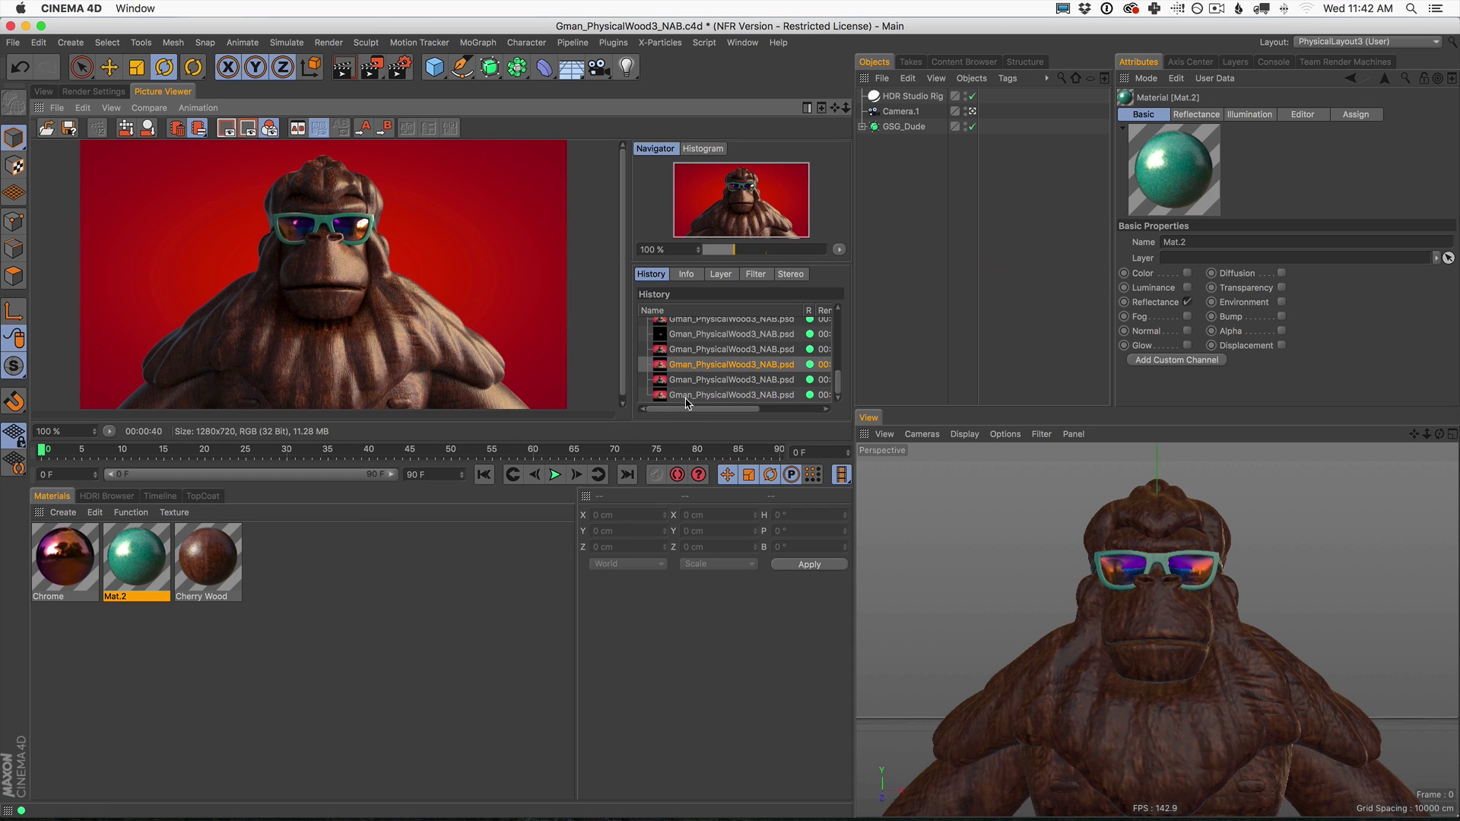
left_click(688, 396)
left_click(688, 365)
left_click(682, 396)
left_click(683, 365)
left_click(682, 396)
left_click(682, 367)
left_click(681, 394)
left_click(681, 370)
left_click(681, 396)
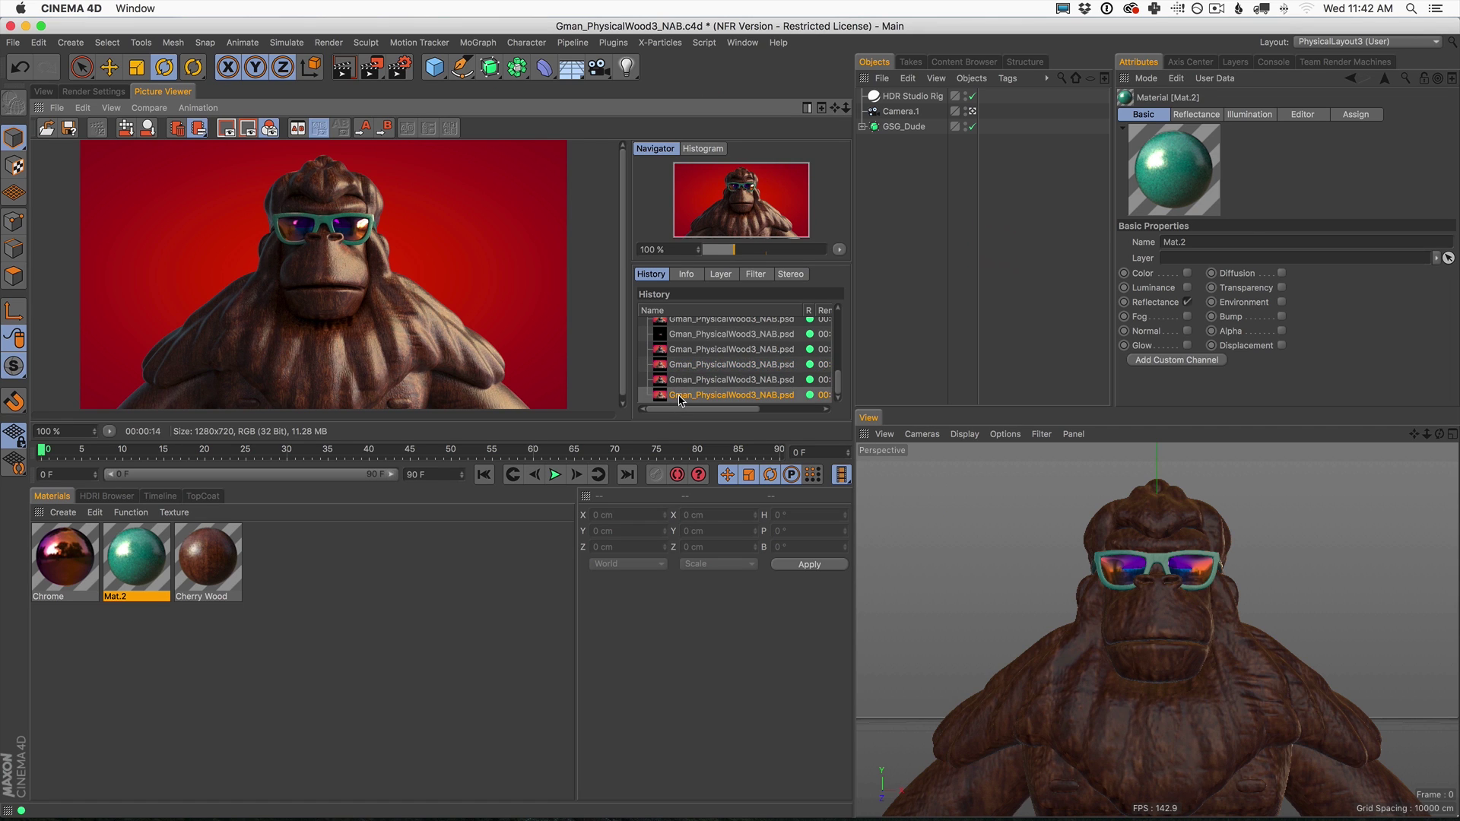
left_click(687, 366)
left_click(685, 394)
left_click(682, 369)
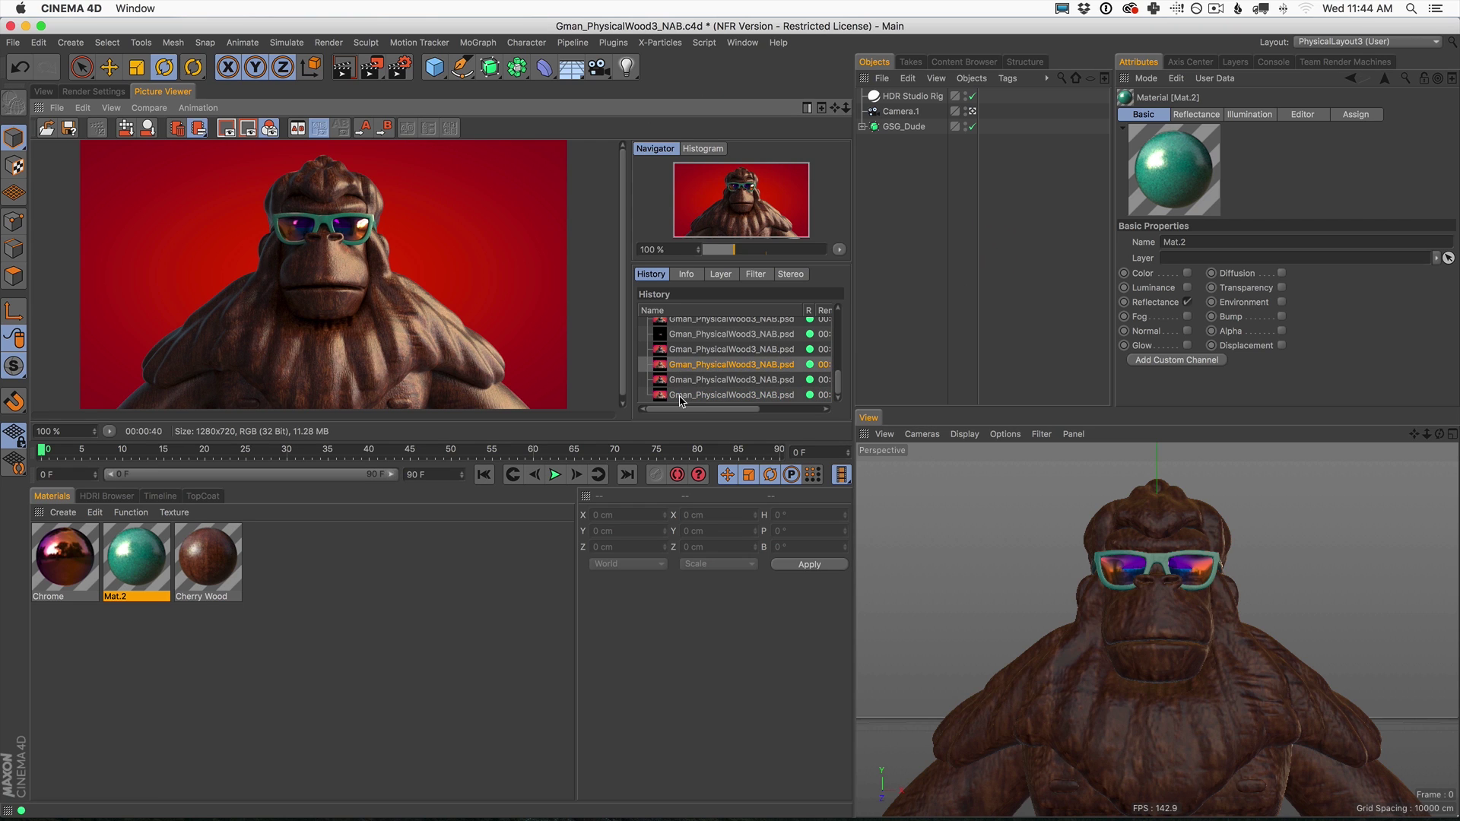